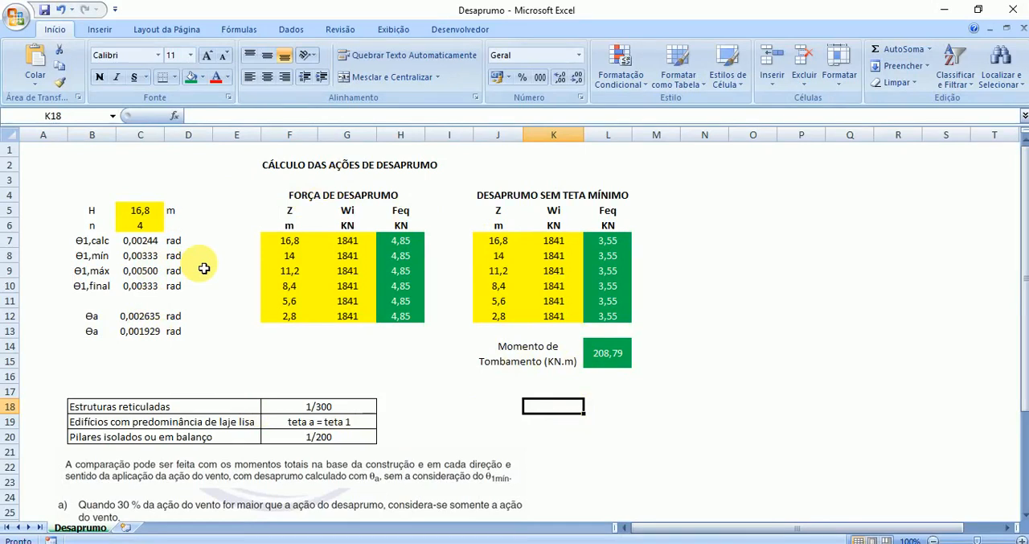
- Create a copy of the Desaprumo worksheet at the end of the same workbook
right_click(85, 527)
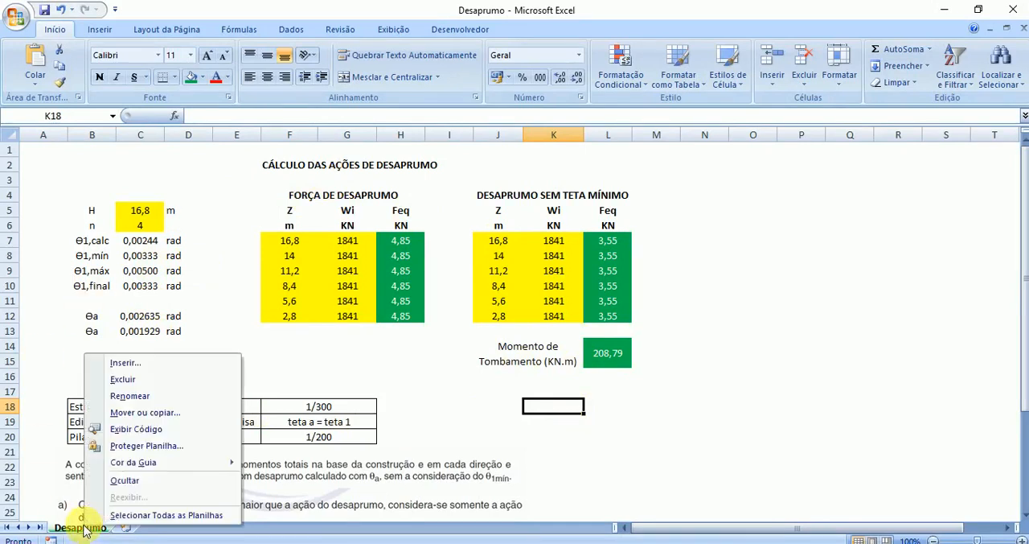
click(151, 412)
click(63, 472)
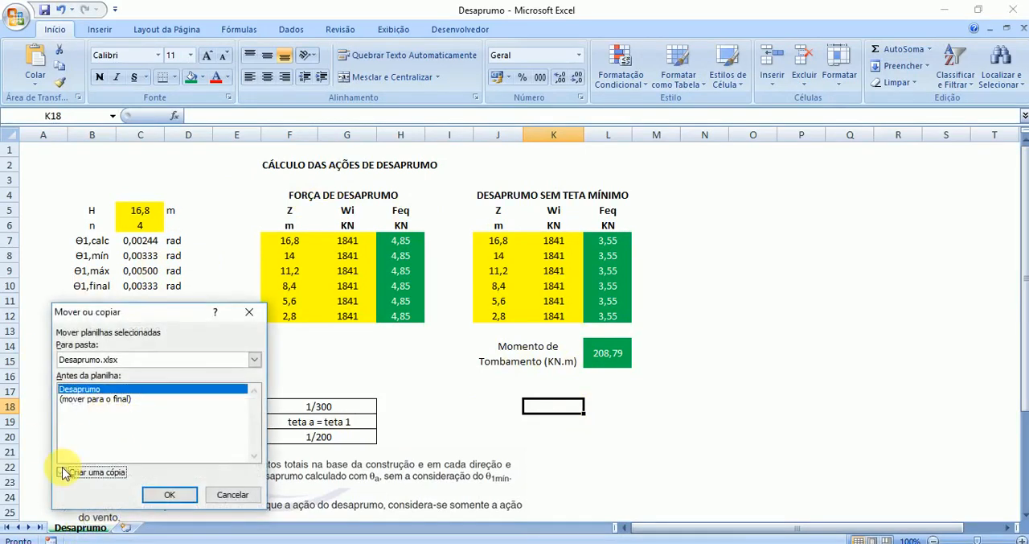
click(132, 399)
click(169, 495)
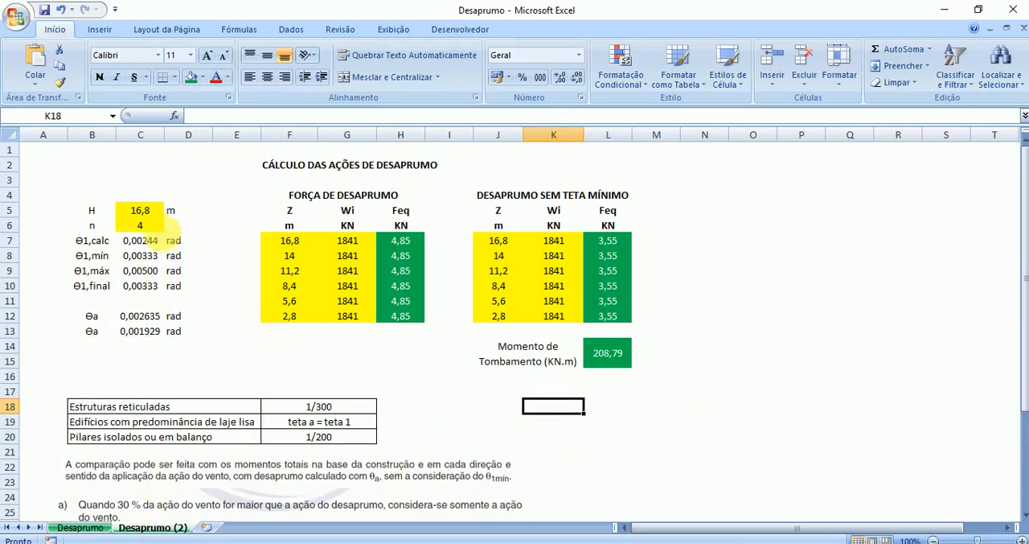
- Set the building height H in the copied sheet to 9 m, taken from the top Z value in the Vento workbook
click(140, 210)
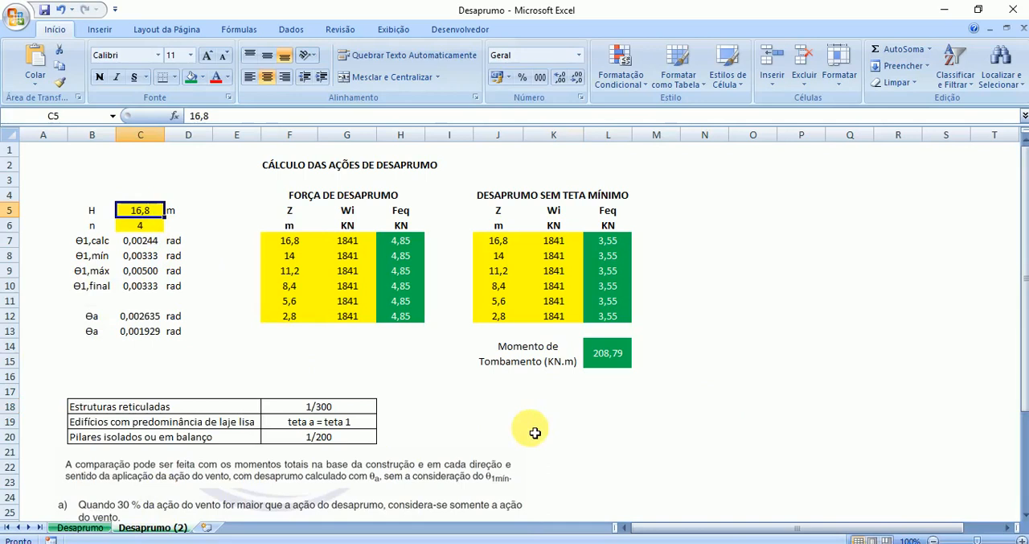
click(612, 543)
click(759, 485)
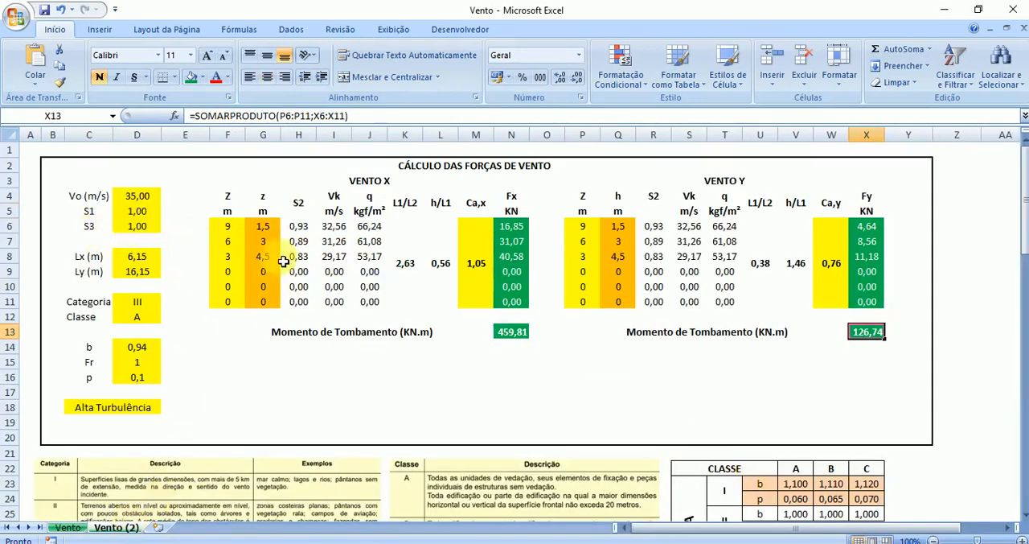
click(237, 229)
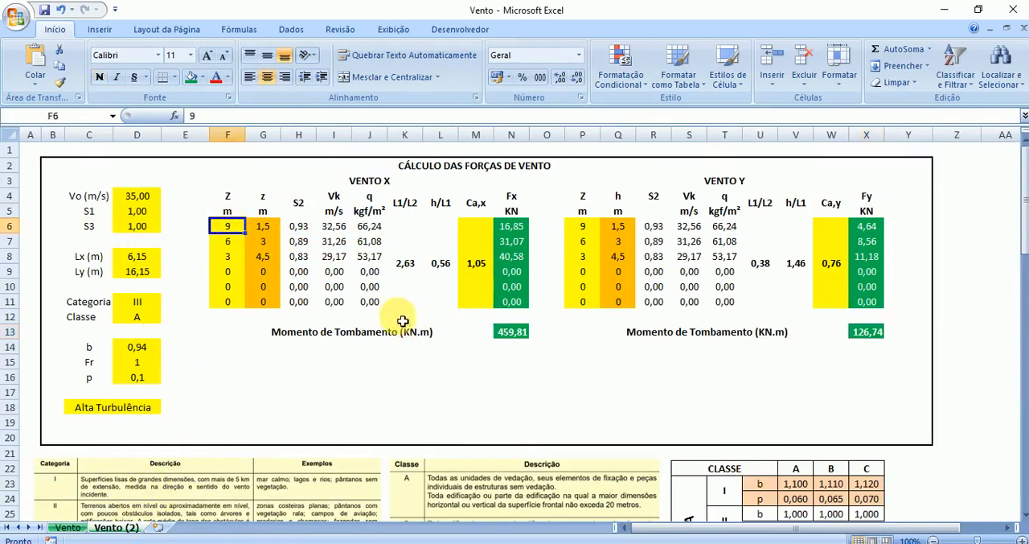
click(612, 542)
click(447, 494)
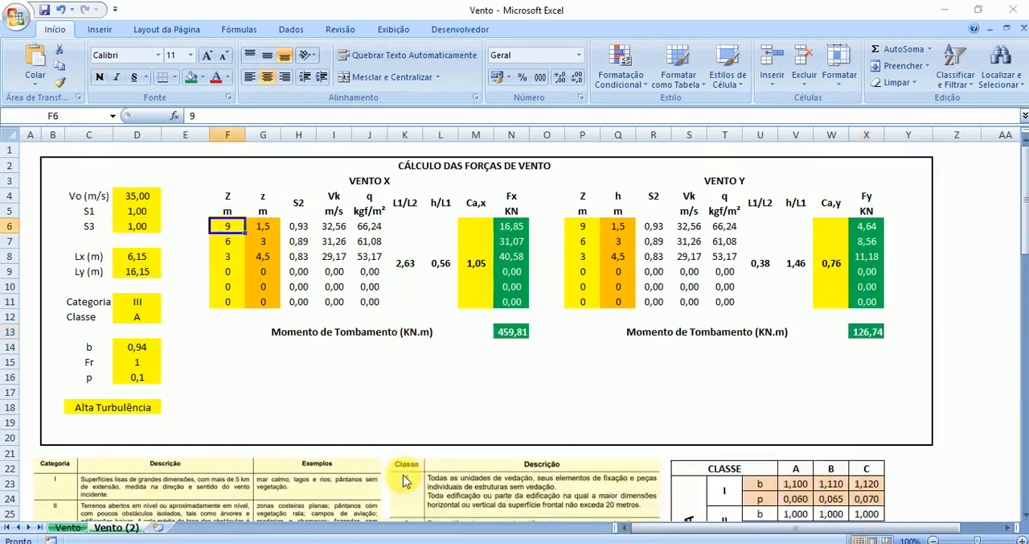
text(9)
key(Return)
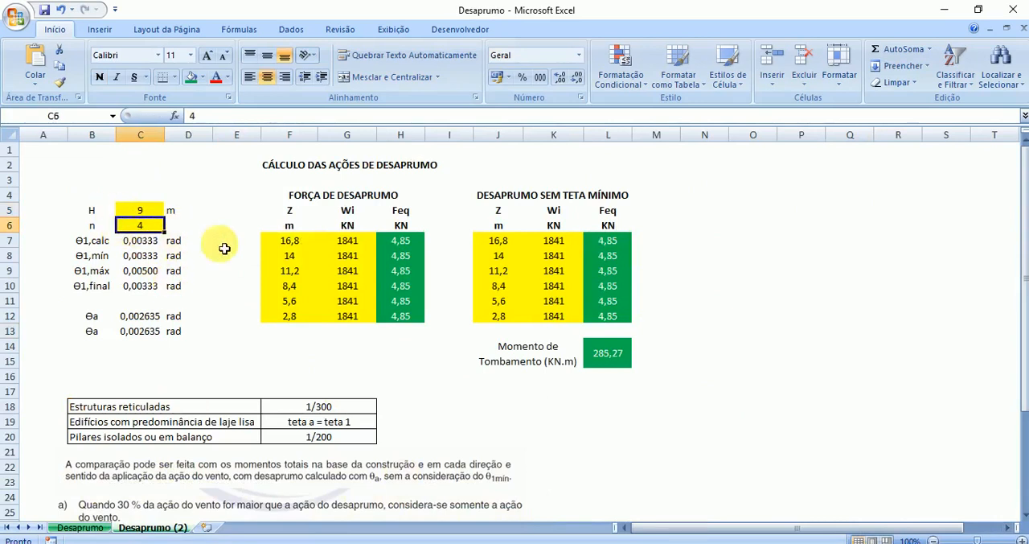
- Check the definition of n in the NBR 6118 PDF and the pillars in the TQS model, and set n to 15 in the Desaprumo workbook
click(683, 542)
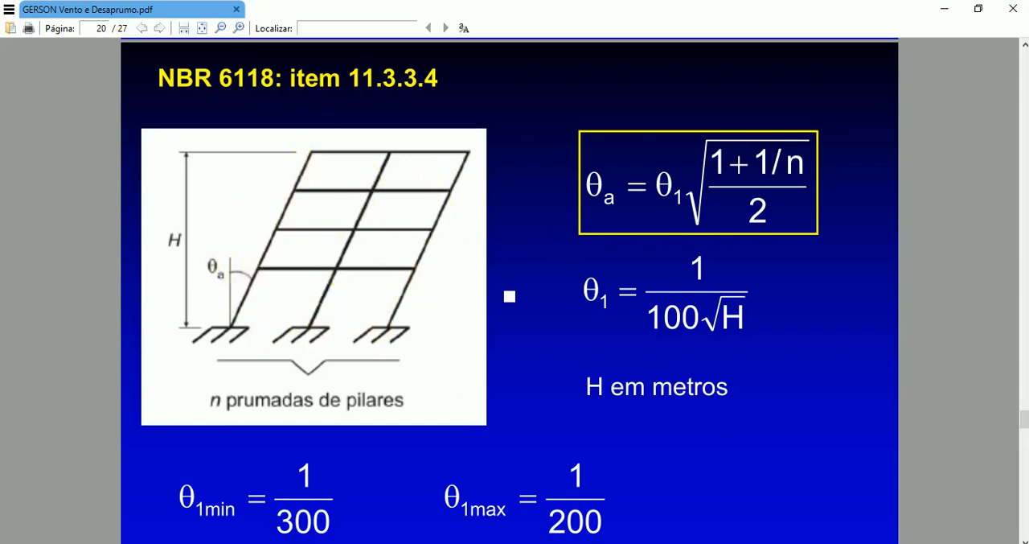
click(553, 499)
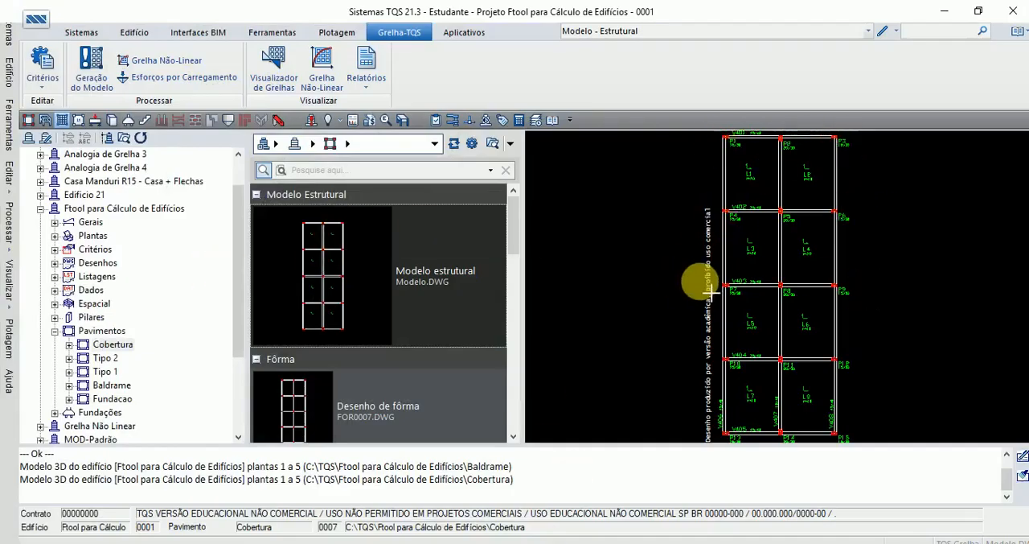
mouse_move(631, 530)
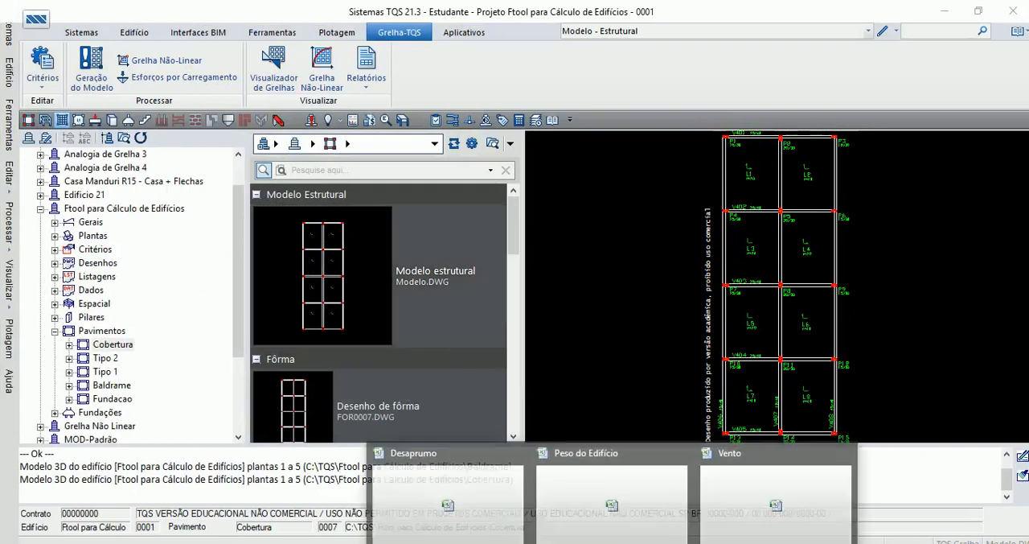
click(426, 474)
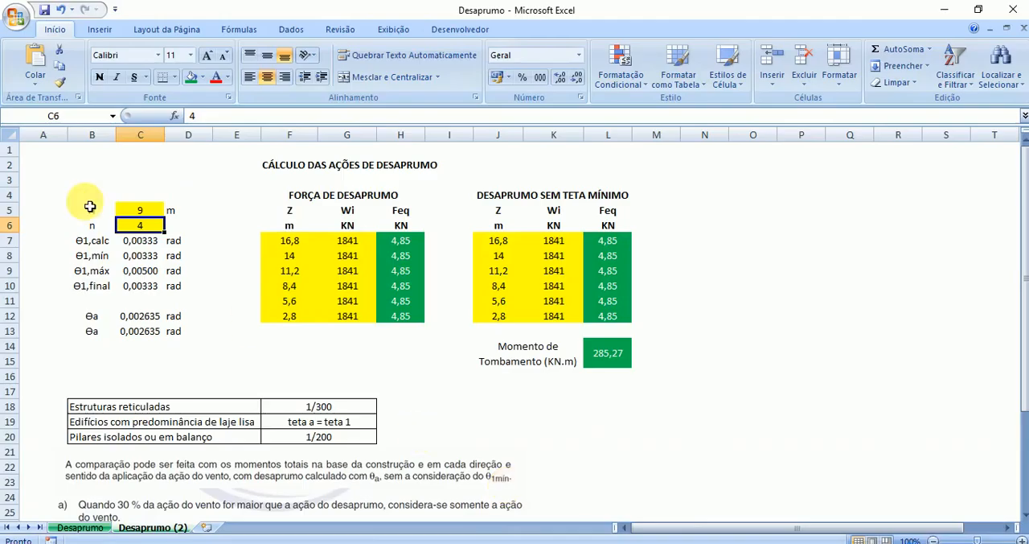
text(15)
key(Return)
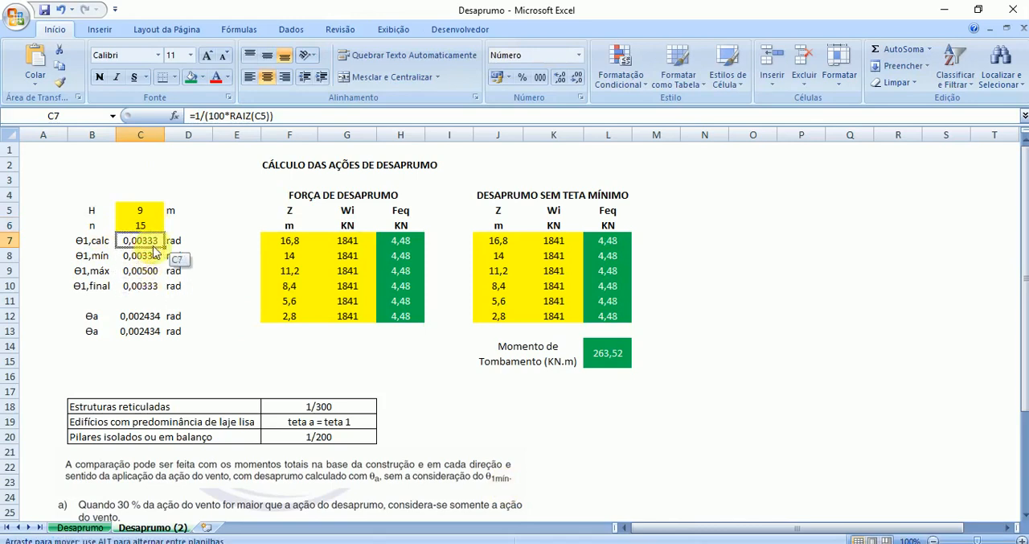
- Fill the calculated θ1 cells C7:C10 and the θa cells C12:C13 with green
drag(157, 250, 144, 284)
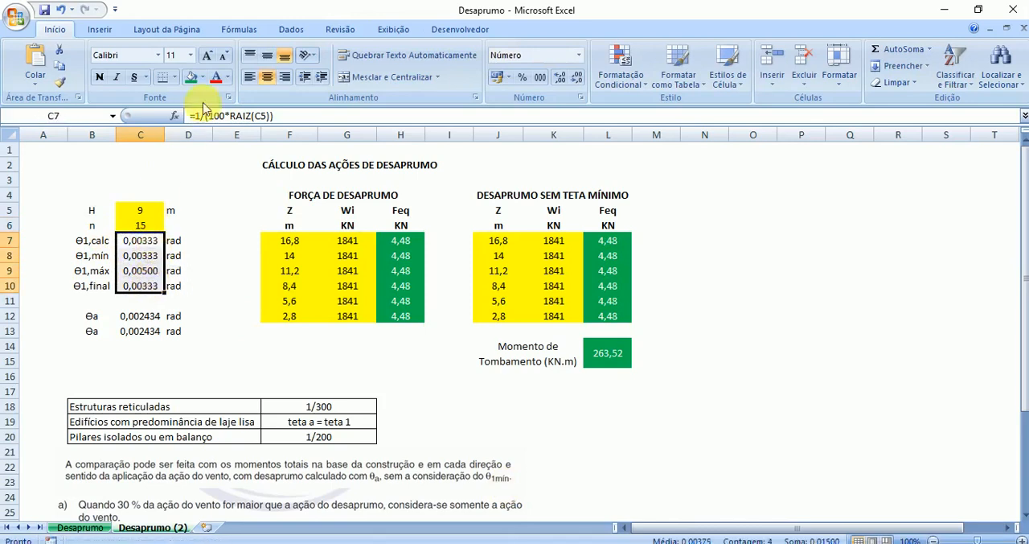
click(191, 77)
drag(140, 317, 140, 331)
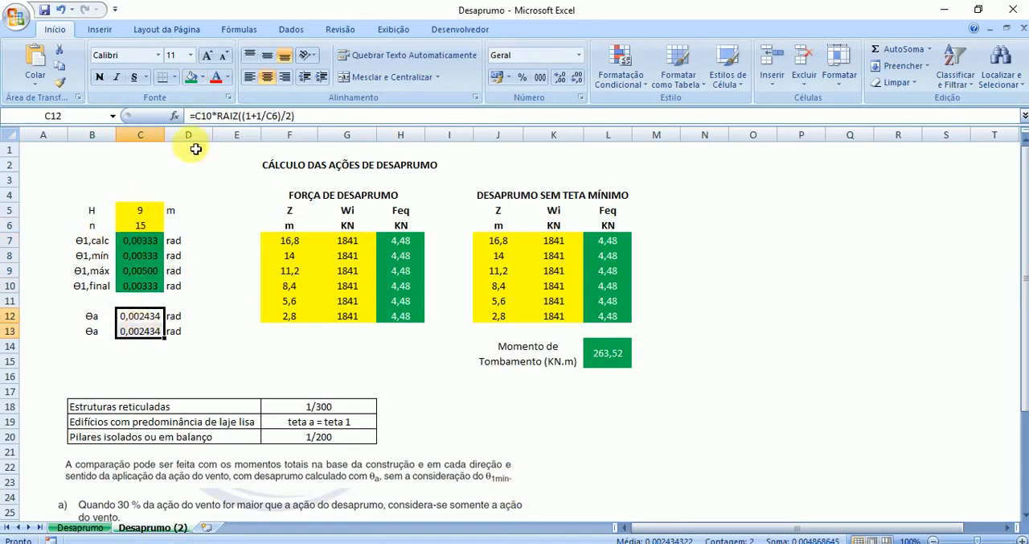
click(192, 78)
click(66, 227)
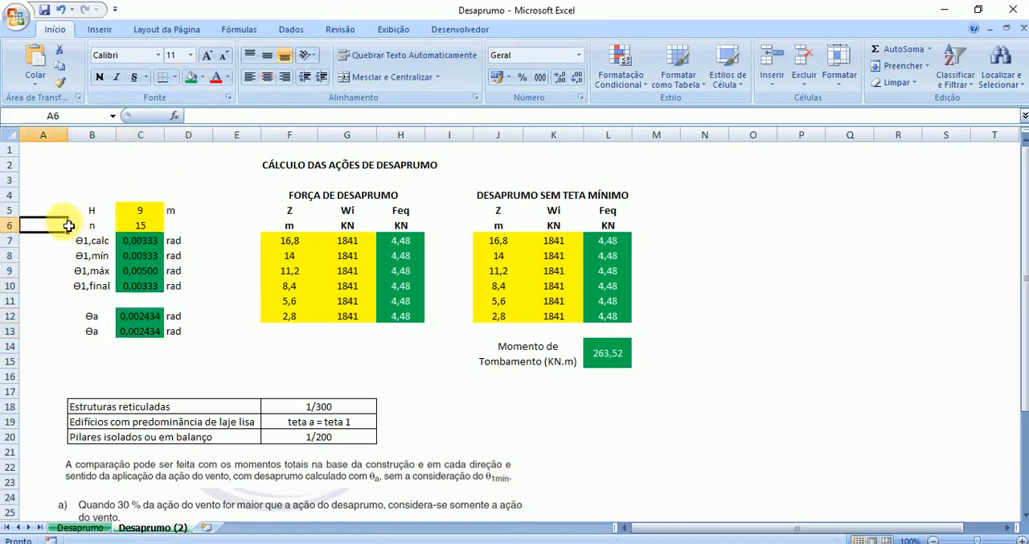
- Check the θ1,calc formula against the NBR 6118 slide in the PDF and compare it with the θ1,mín cell
click(152, 243)
click(648, 543)
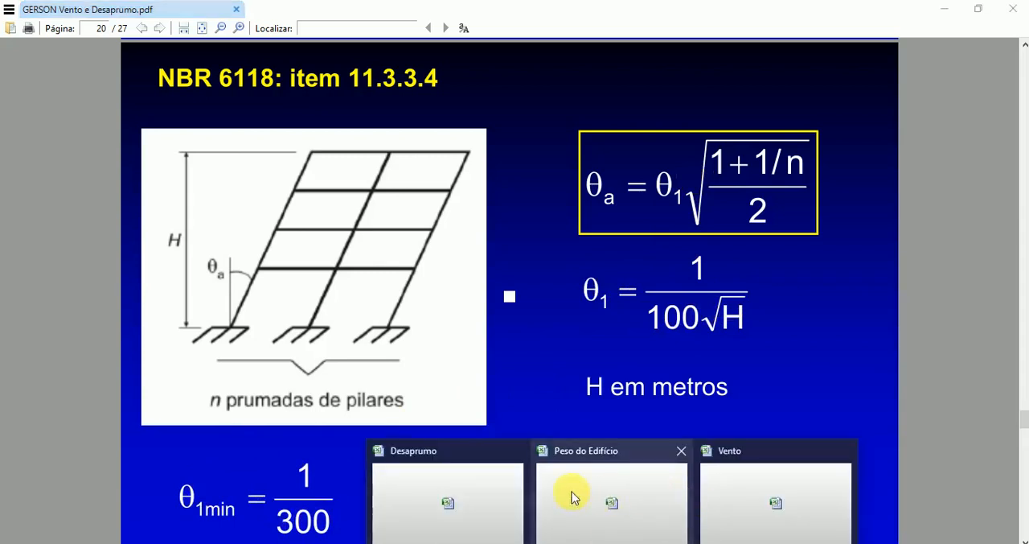
click(375, 482)
click(283, 116)
key(Return)
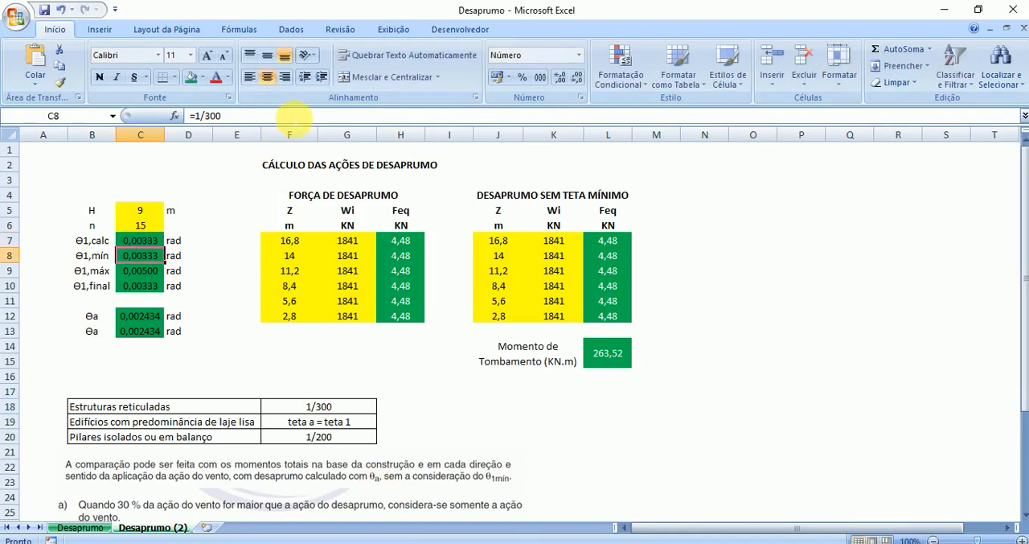
click(151, 241)
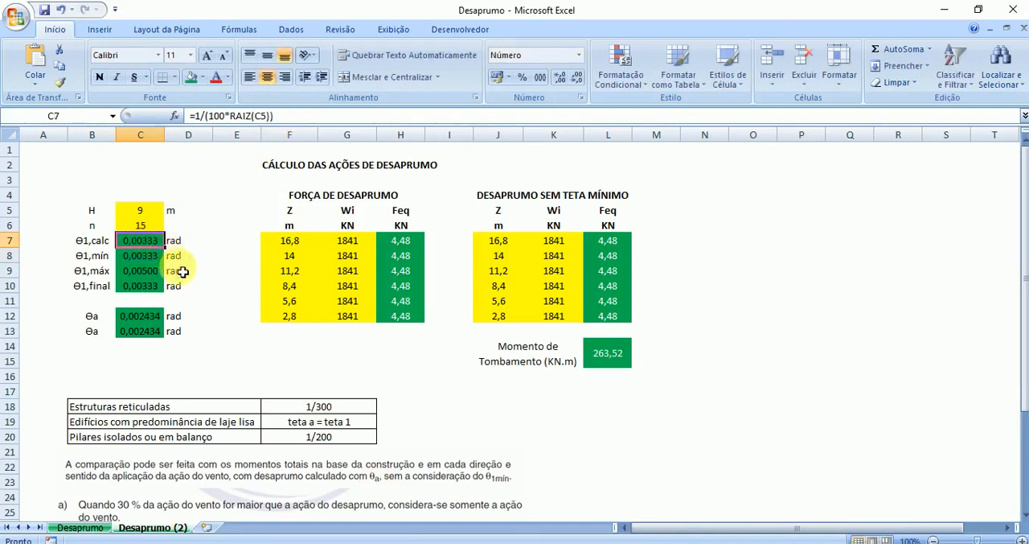
click(143, 257)
click(151, 241)
click(151, 252)
click(151, 241)
click(152, 252)
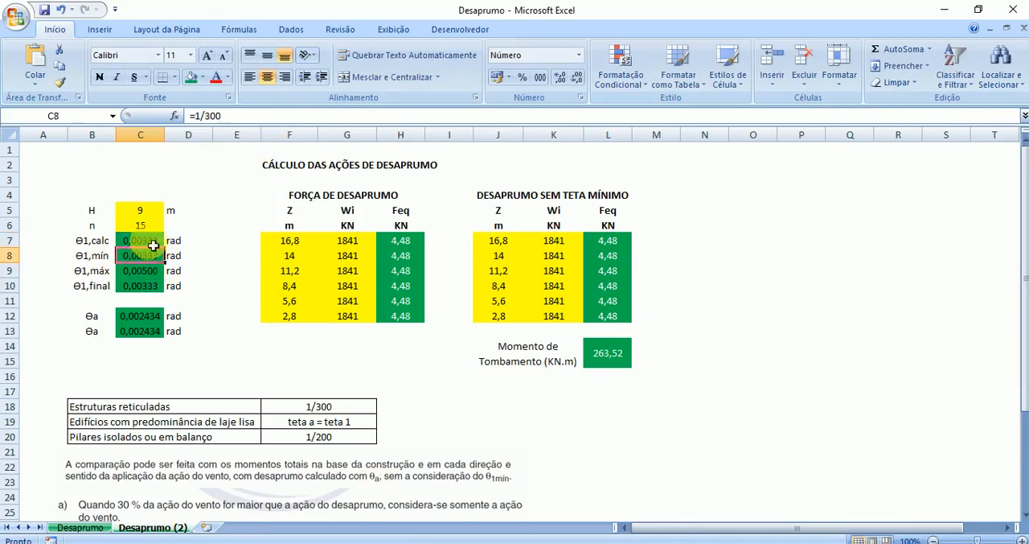
click(152, 243)
click(133, 256)
click(150, 242)
click(143, 258)
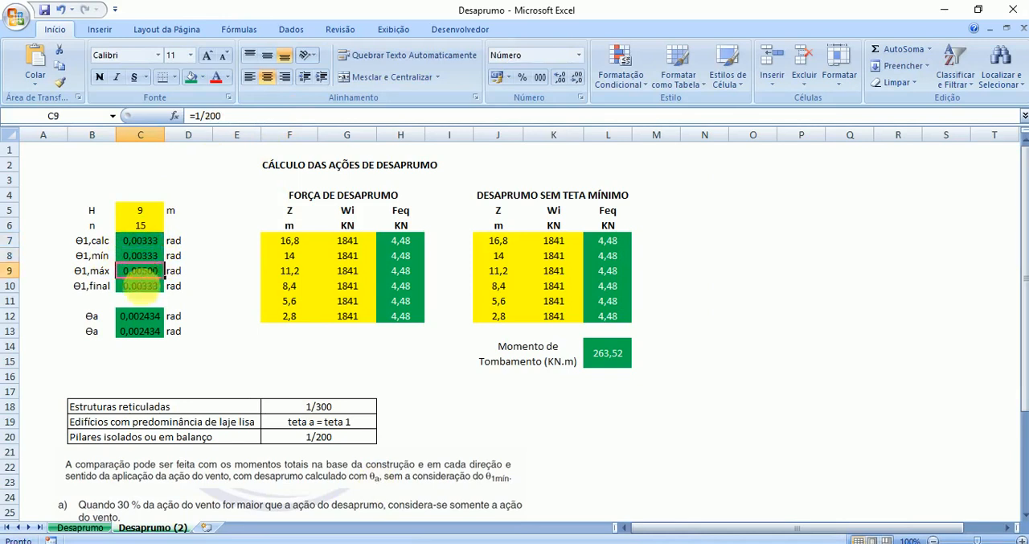
- Examine how the θ1,final formula chooses among the θ1,calc, θ1,mín and θ1,máx cells
click(148, 288)
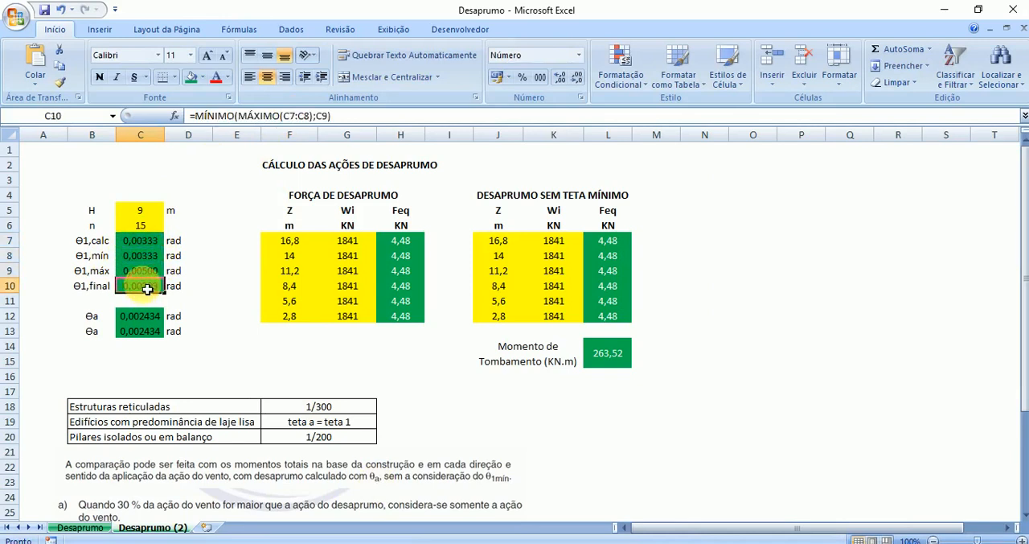
click(153, 243)
click(153, 256)
click(155, 242)
click(151, 257)
click(156, 243)
click(153, 271)
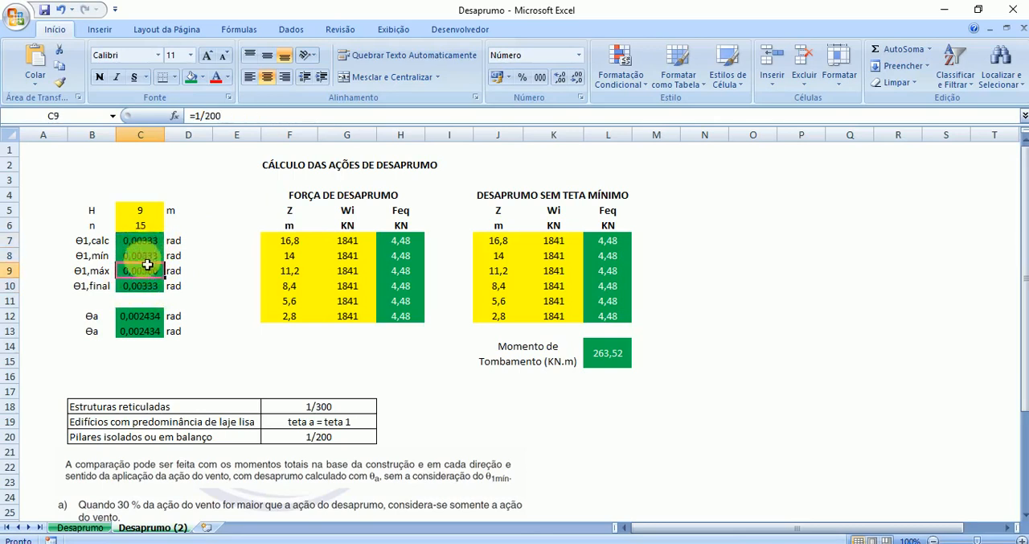
click(147, 244)
click(147, 272)
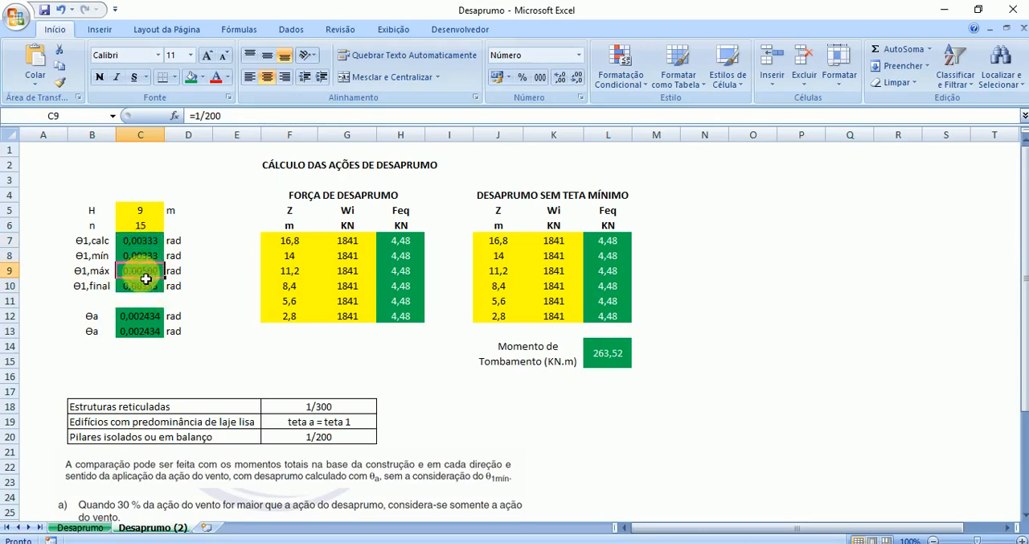
click(159, 288)
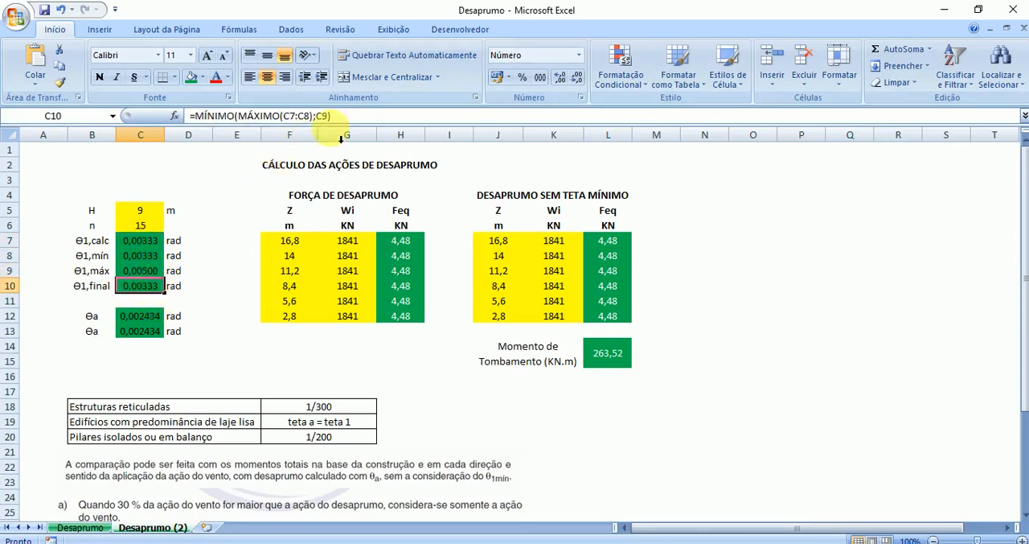
click(223, 301)
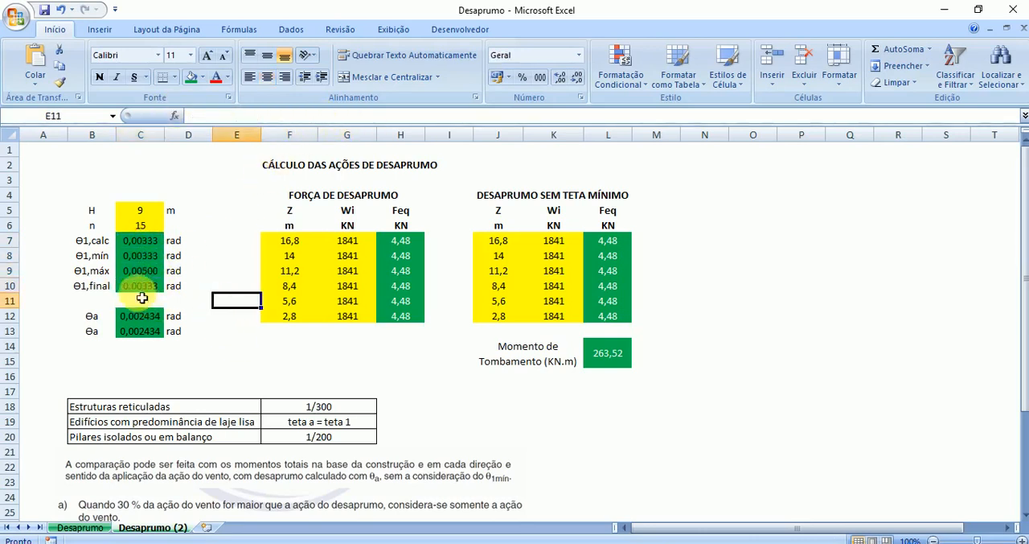
click(146, 288)
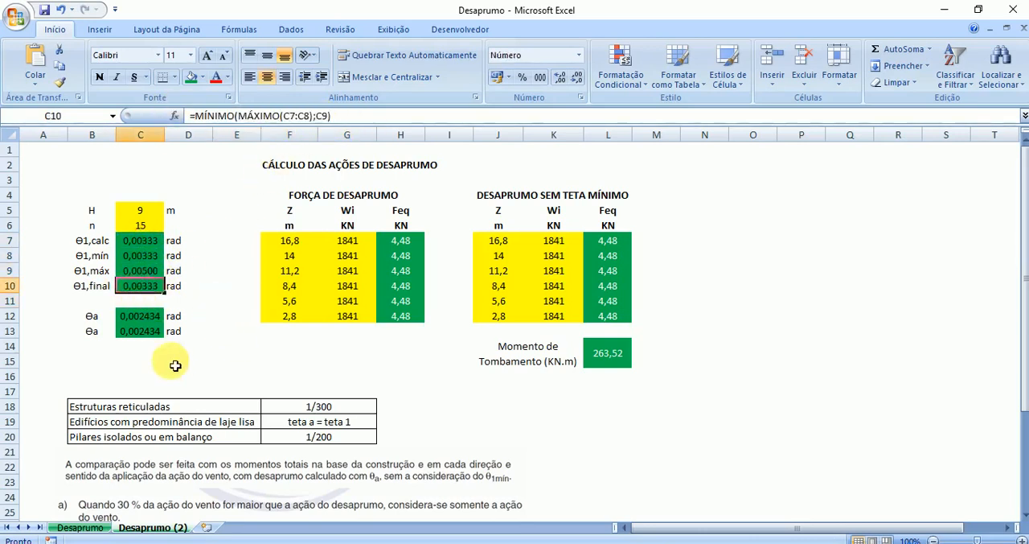
click(147, 244)
click(137, 257)
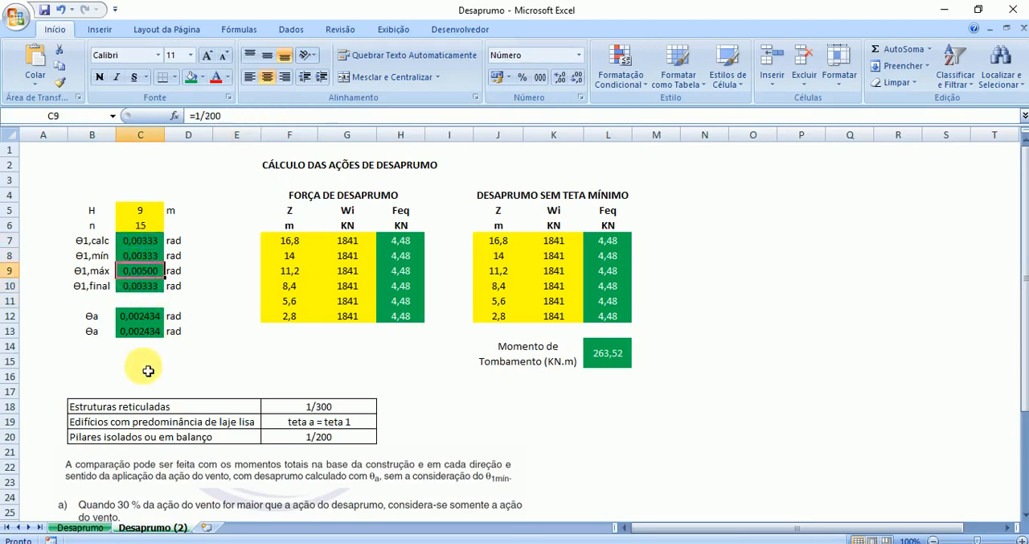
click(191, 298)
click(138, 286)
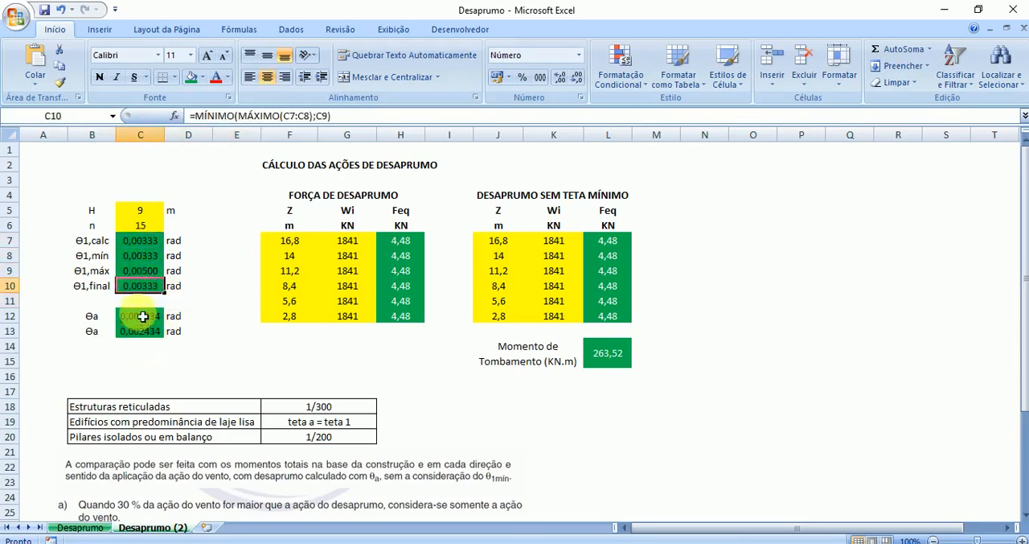
- Inspect the formula of the first θa cell, C12, and the cells it references
click(140, 316)
click(292, 116)
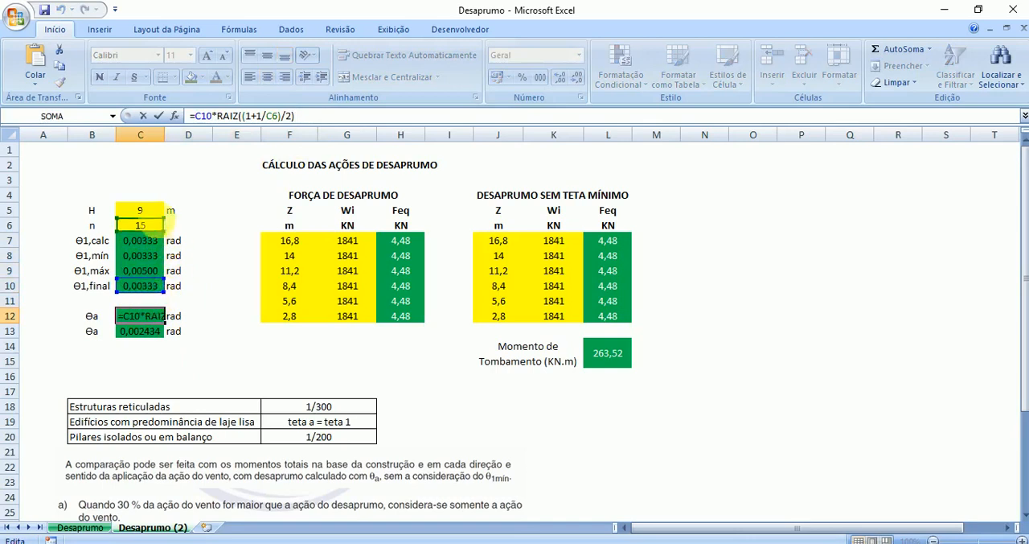
key(Return)
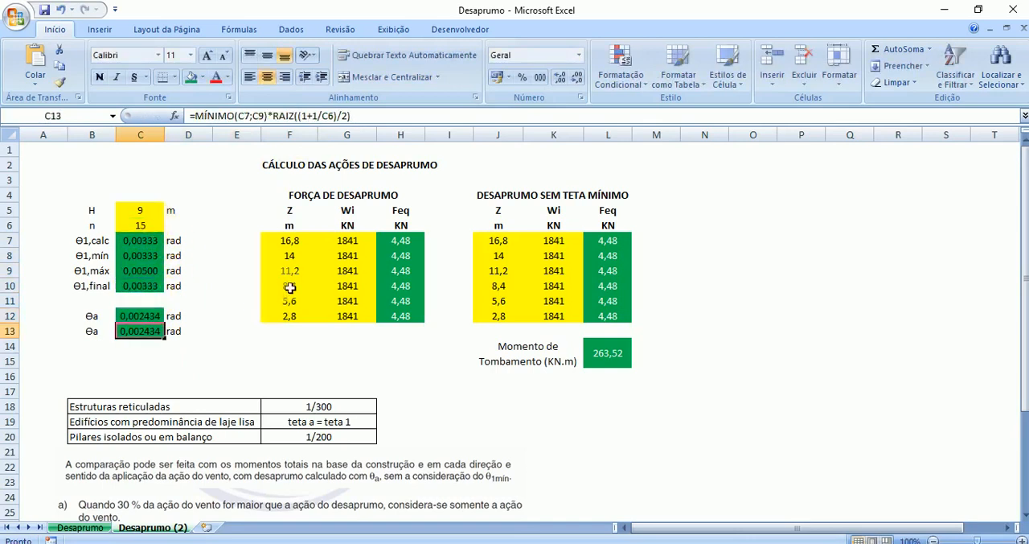
- Enter the floor heights from the Vento workbook, 9, 6, 3, 0, 0 and 0, in the Z cells F7:F12 of the Força de Desaprumo table
drag(297, 245, 291, 316)
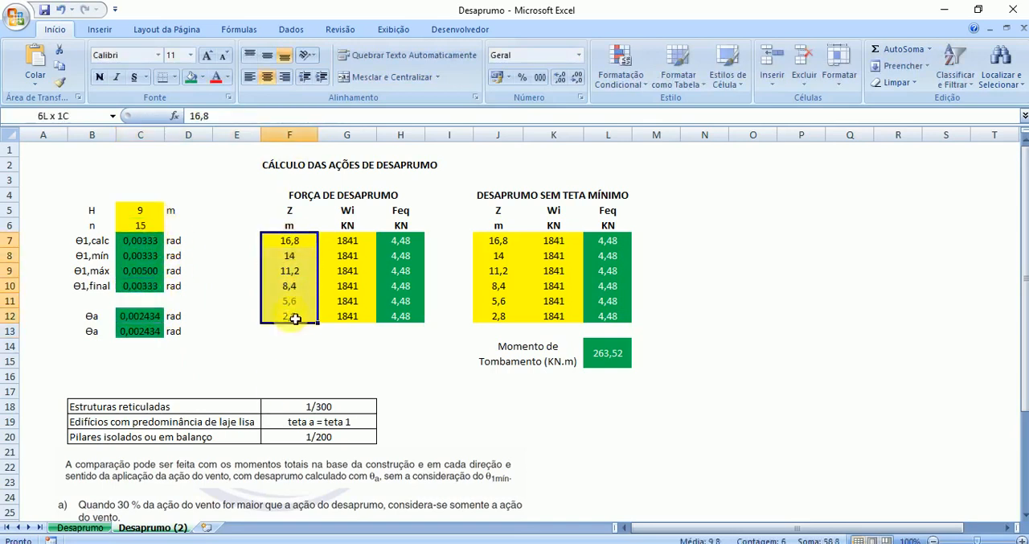
click(756, 515)
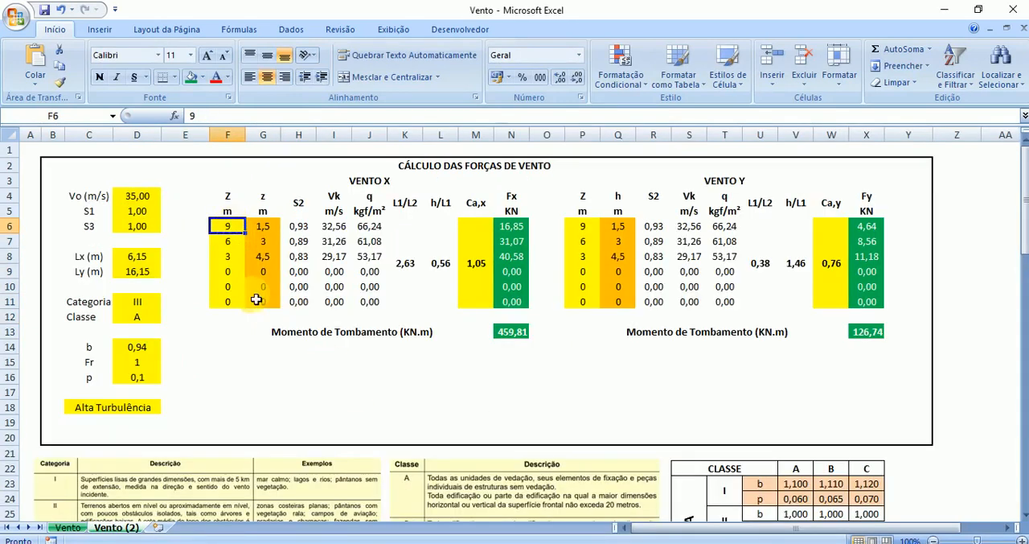
click(441, 492)
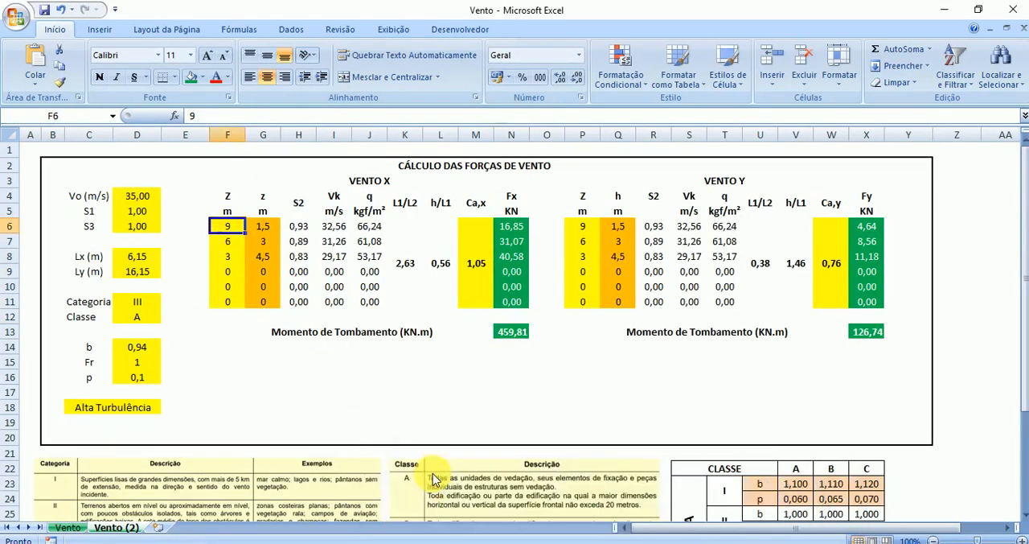
click(291, 246)
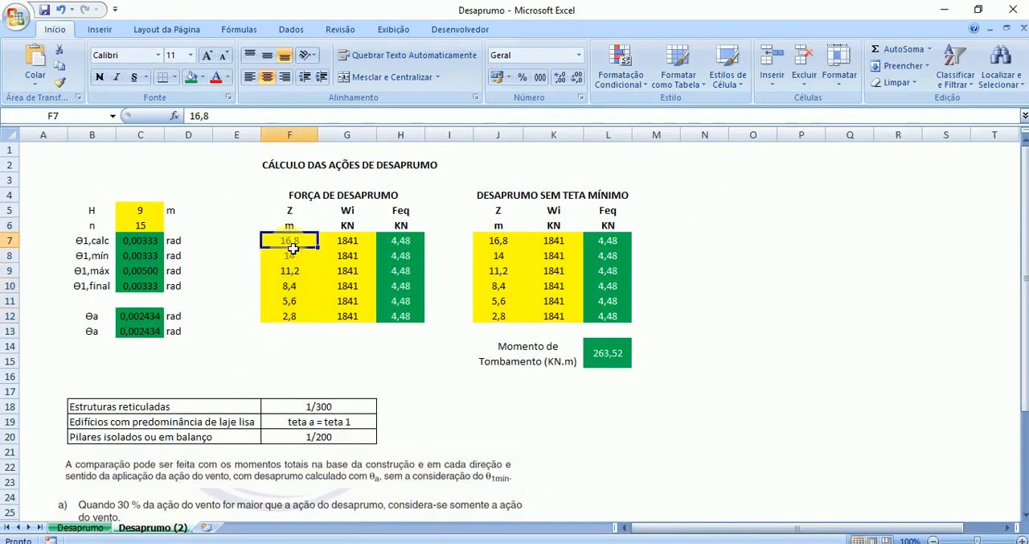
text(9)
key(Return)
text(6)
key(Return)
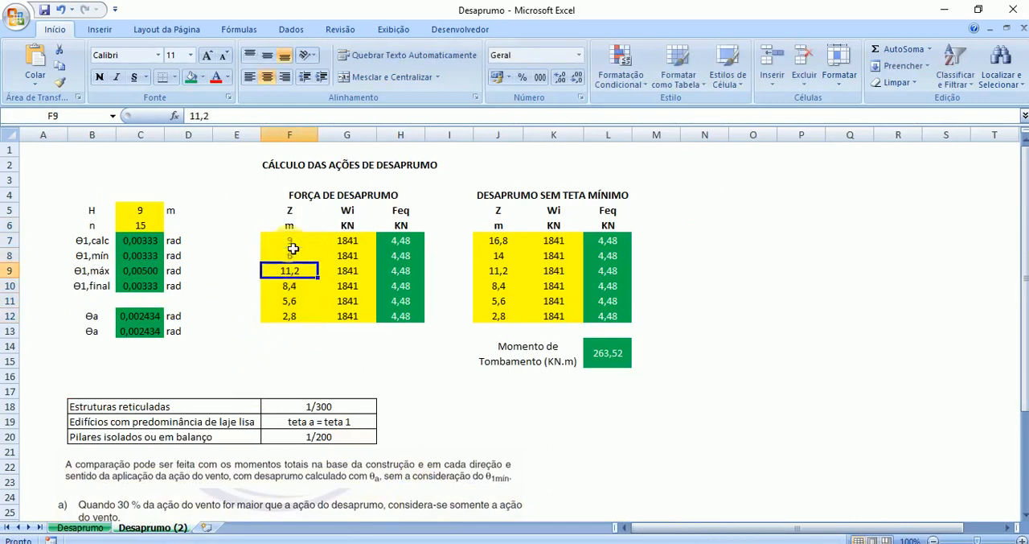
text(3)
key(Return)
text(0)
key(Return)
text(0)
key(Return)
text(0)
key(Return)
- Copy the Z heights F7:F12 into J7:J12 of the Desaprumo sem Teta Mínimo table
drag(292, 249, 300, 316)
key(ctrl+c)
click(507, 246)
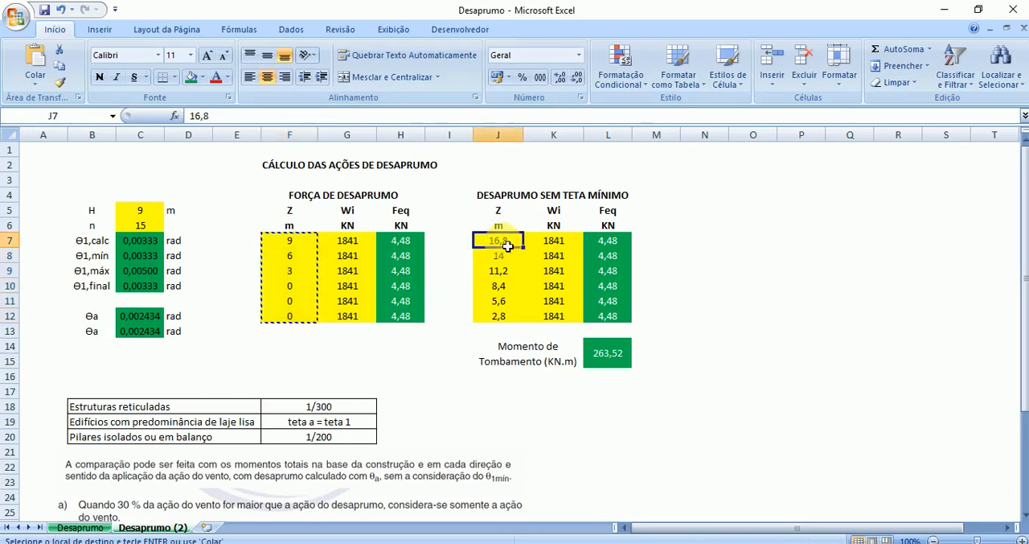
key(ctrl+v)
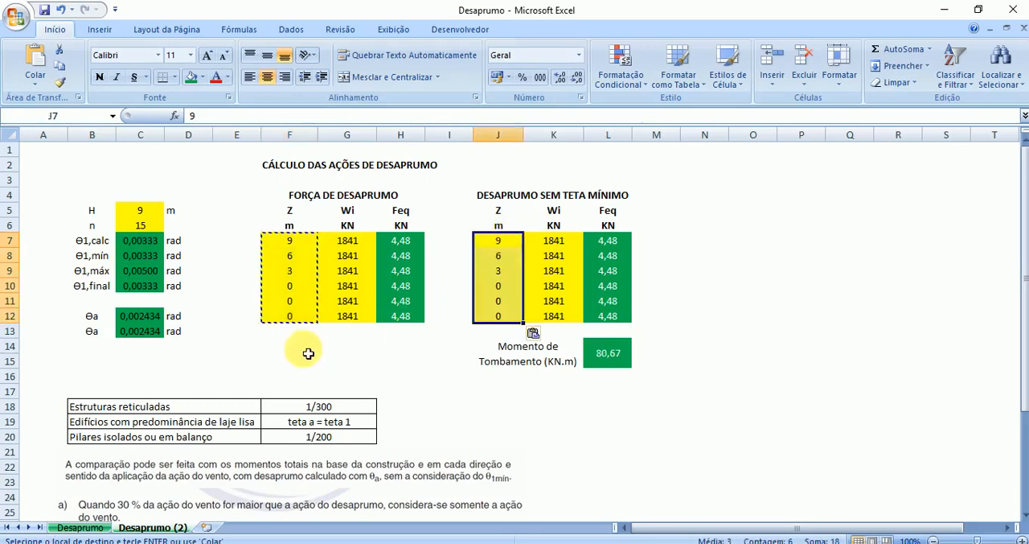
click(308, 334)
key(Escape)
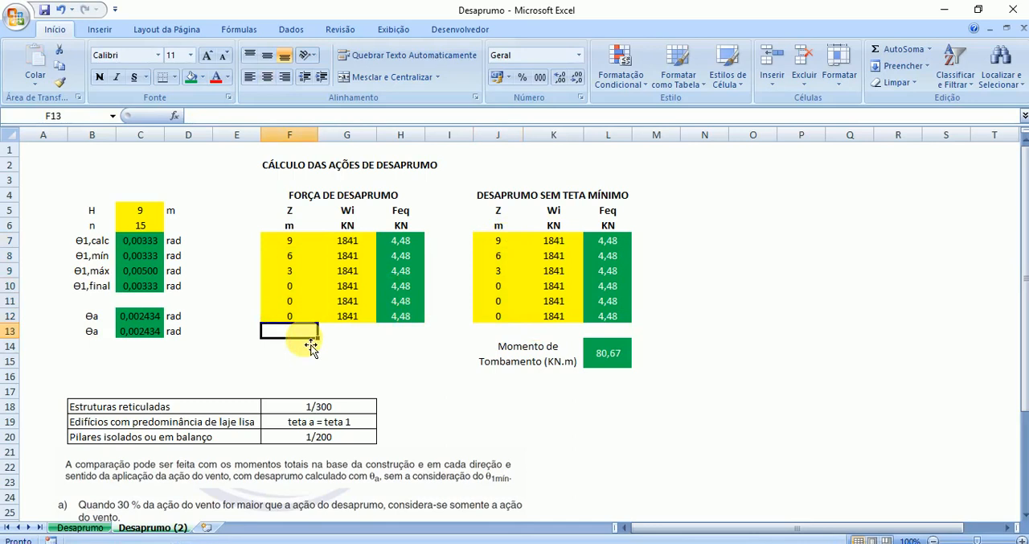
drag(289, 241, 294, 315)
drag(497, 240, 499, 318)
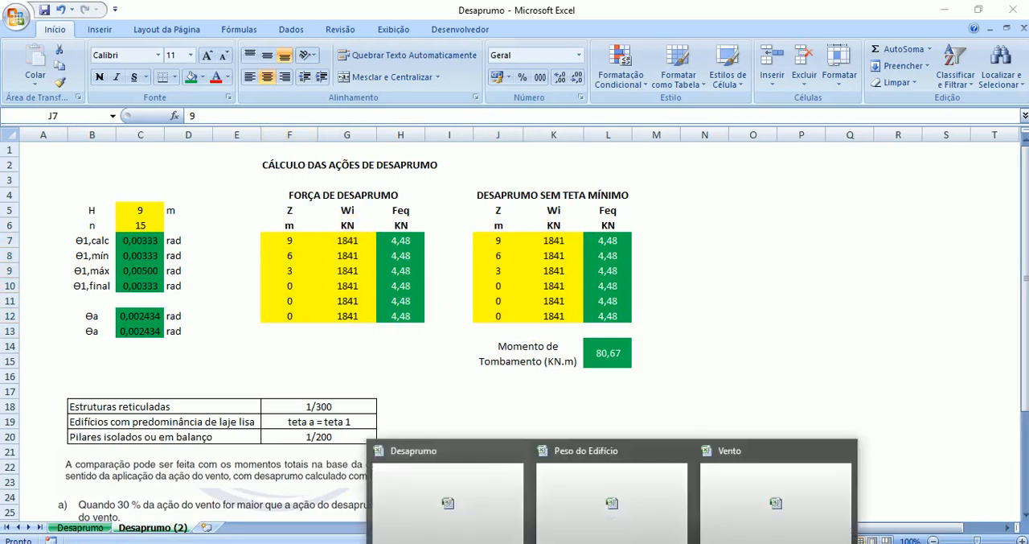
- Copy the COBERTURA and TIPO totals C8:D8 from the Peso do Edifício workbook and return to the Desaprumo workbook
click(619, 449)
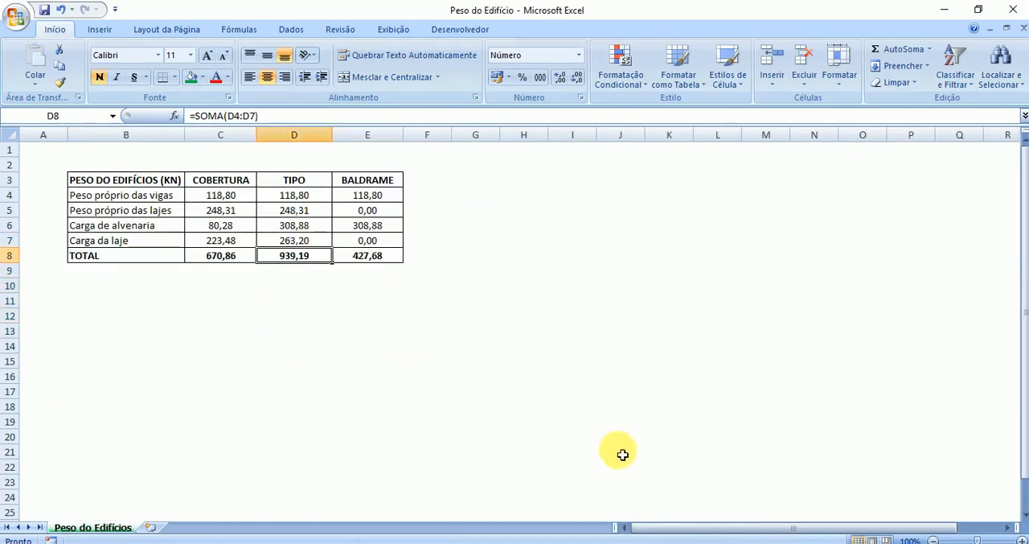
click(226, 256)
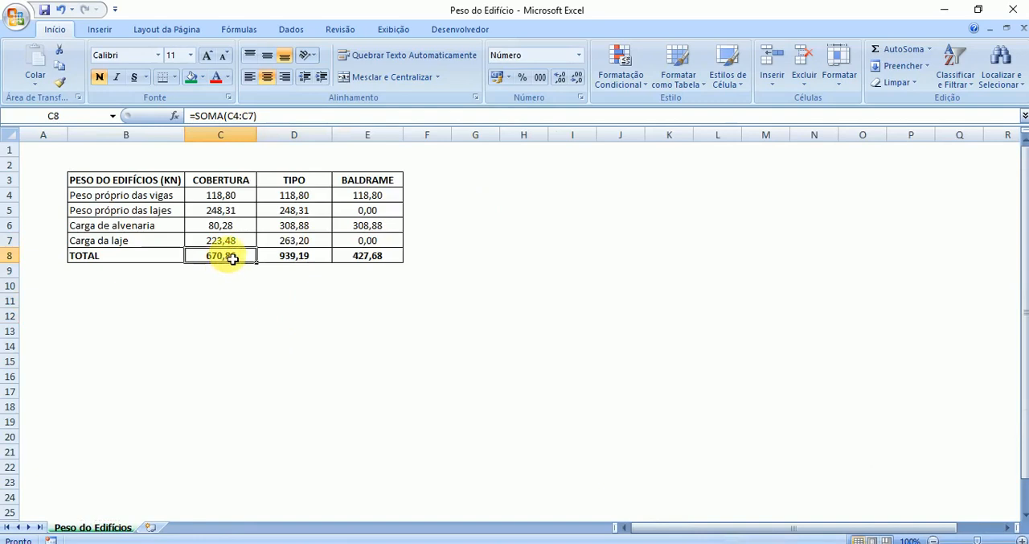
drag(236, 257, 314, 265)
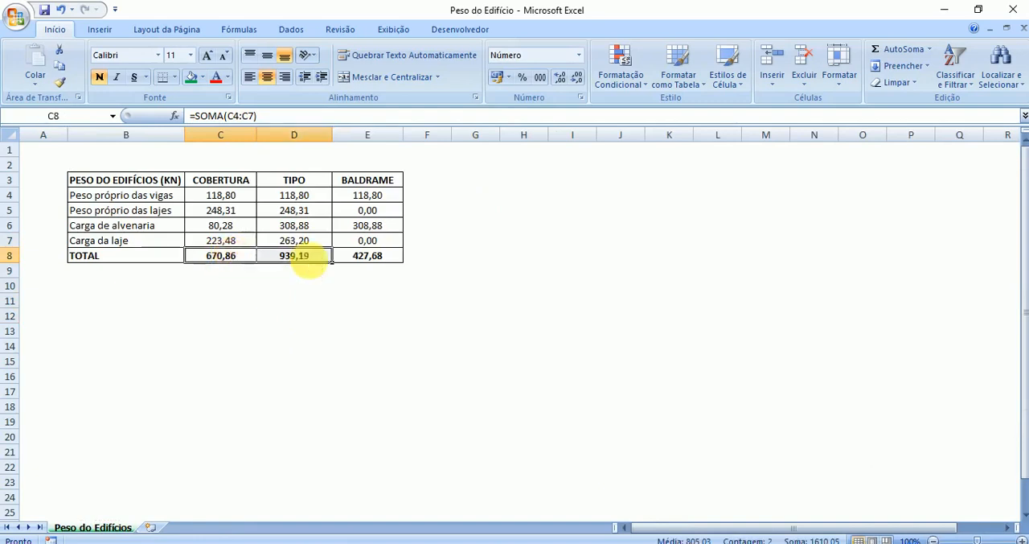
key(ctrl+c)
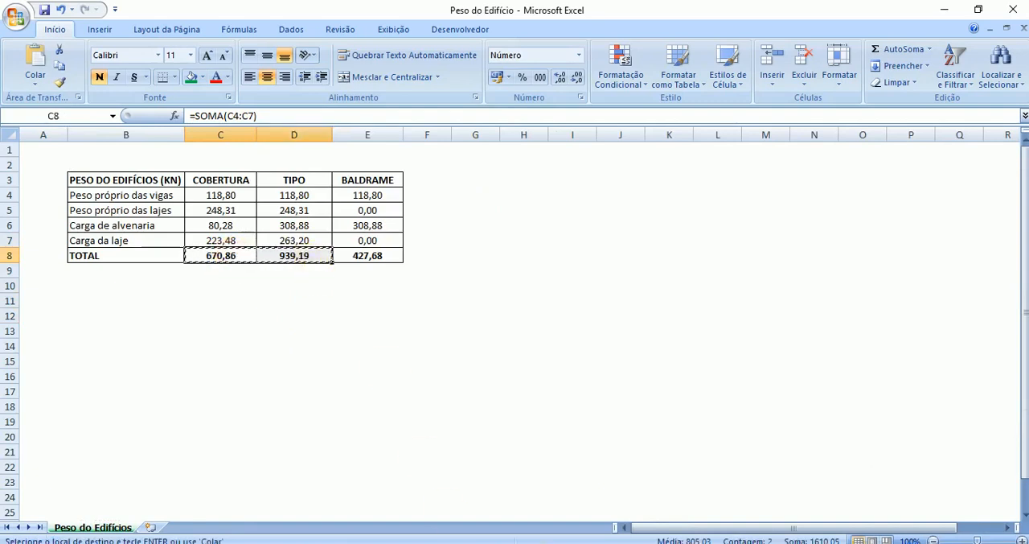
mouse_move(612, 543)
click(495, 481)
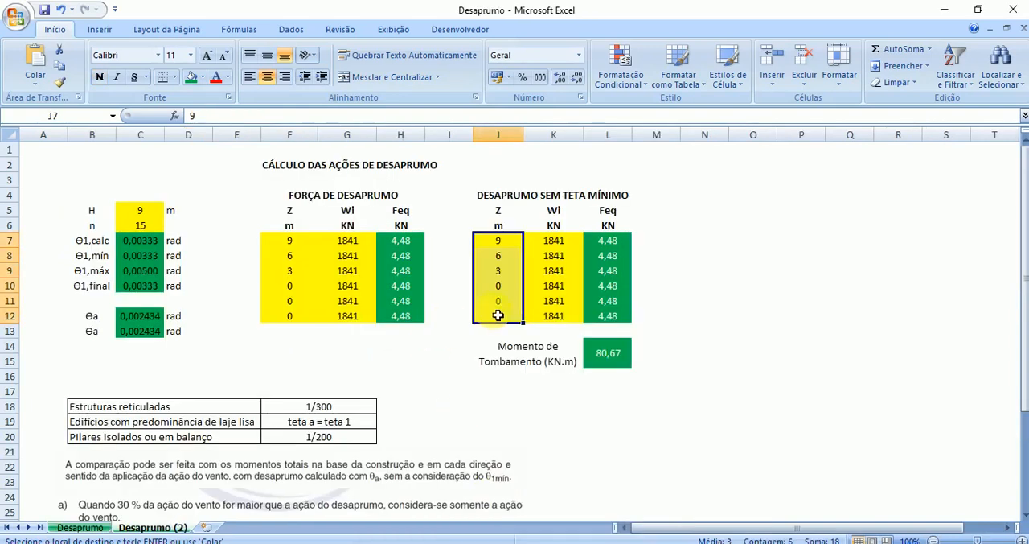
- Paste the copied totals as transposed values into the Wi column of Força de Desaprumo, starting at G7
click(346, 240)
right_click(347, 239)
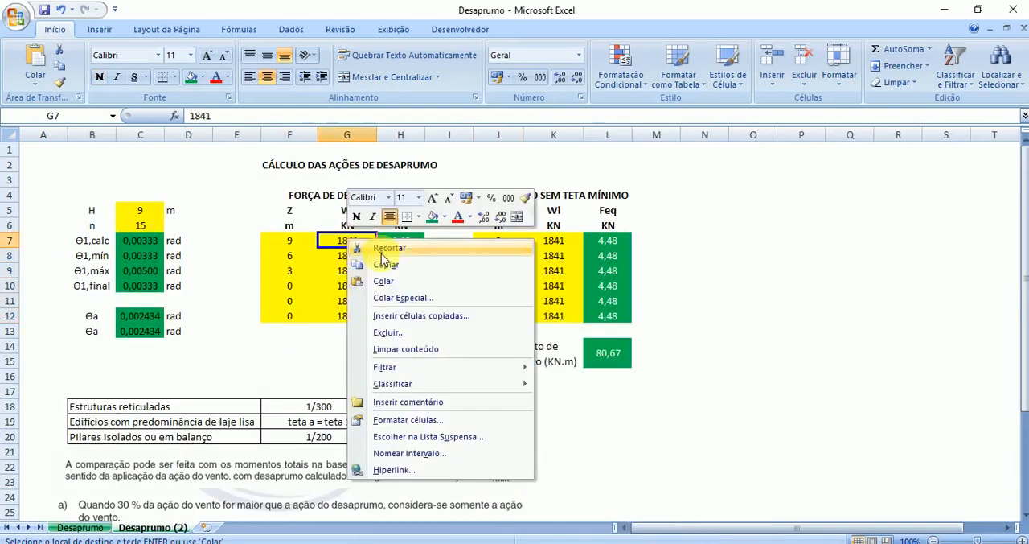
click(403, 297)
click(304, 235)
click(432, 367)
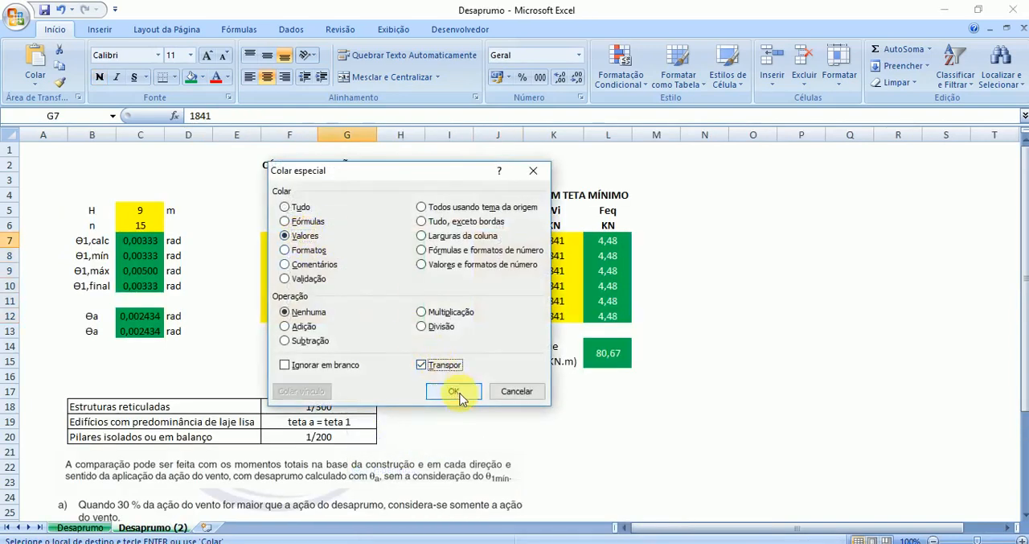
click(453, 391)
click(346, 244)
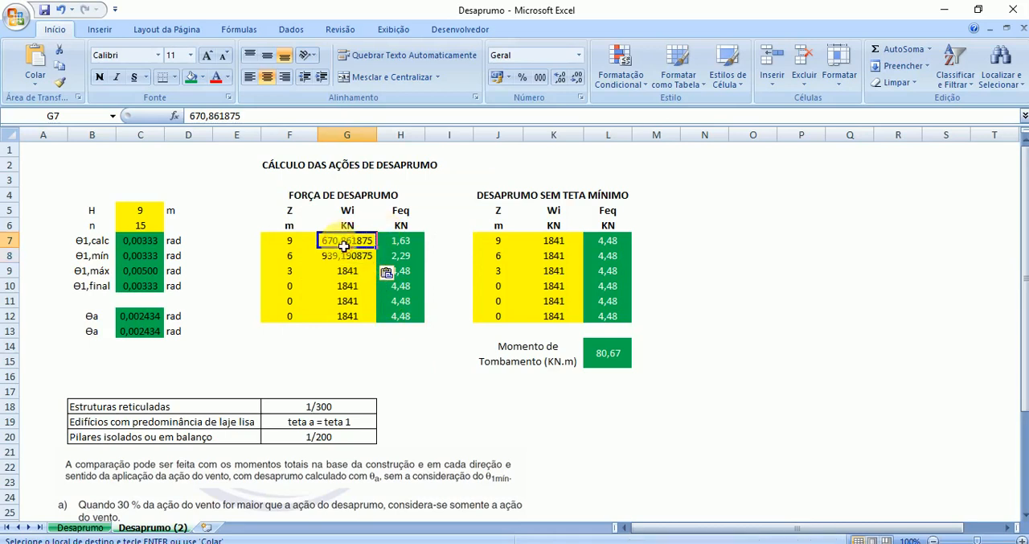
- Recheck the Peso do Edifício workbook and format the Wi cells G7:G12 of the Desaprumo sheet as Número
click(612, 542)
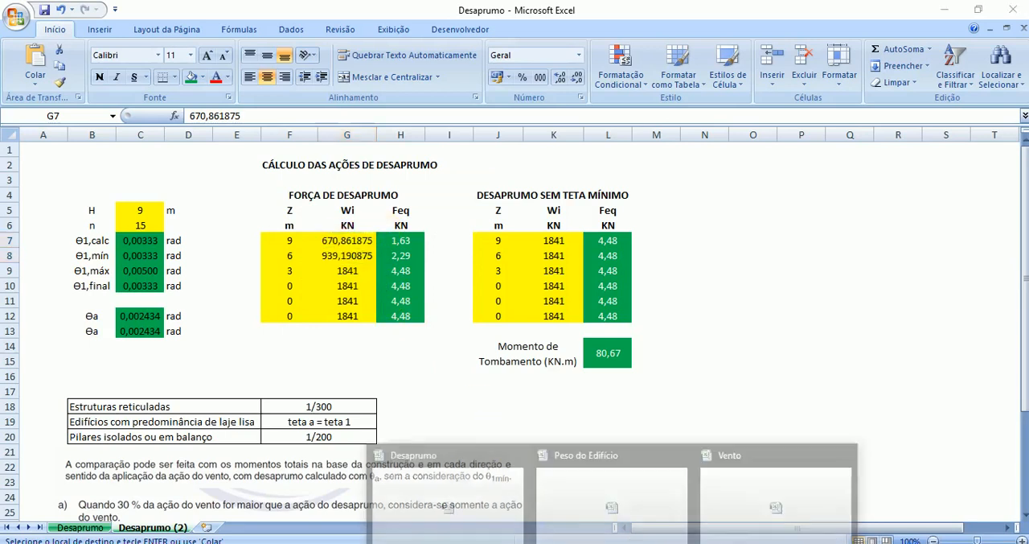
click(618, 484)
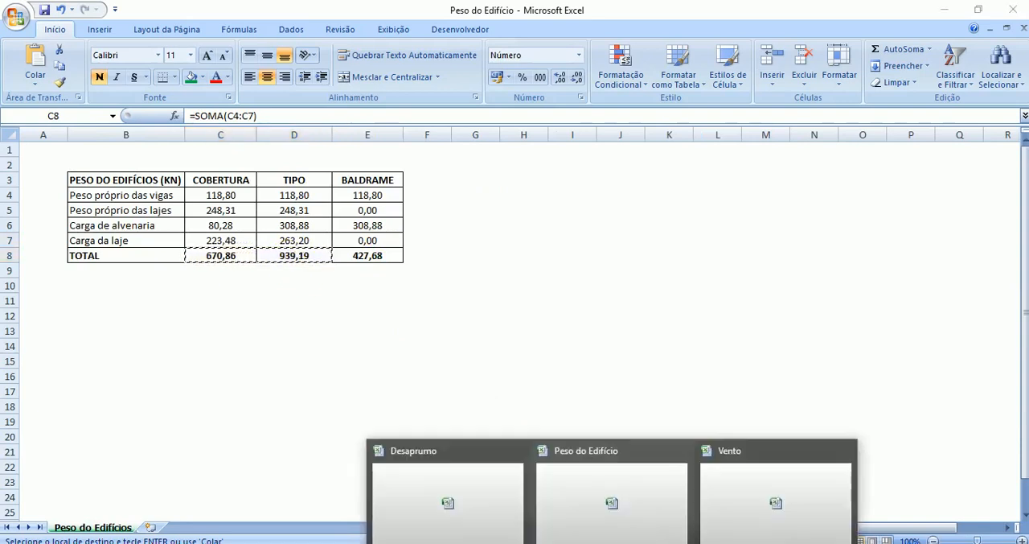
click(475, 484)
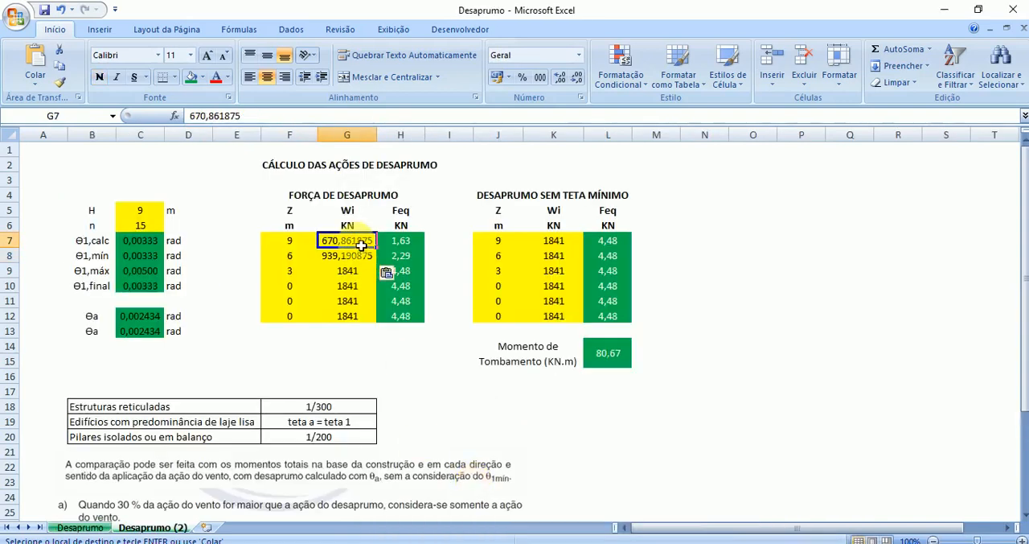
drag(364, 254, 360, 317)
click(578, 55)
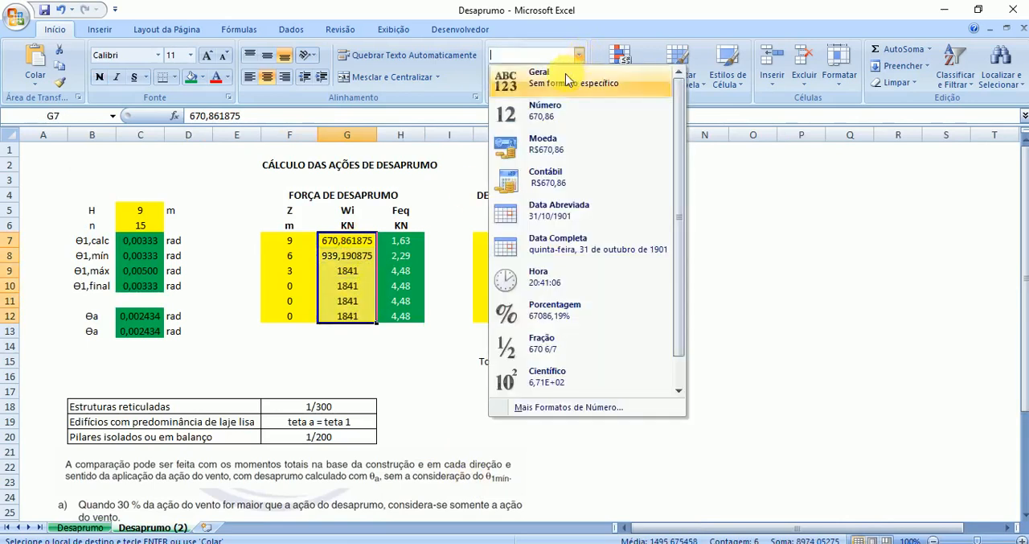
click(546, 111)
- Fill the Wi weight of the 6 m level in G8 down to the 3 m level in G9
click(348, 271)
click(348, 255)
click(287, 274)
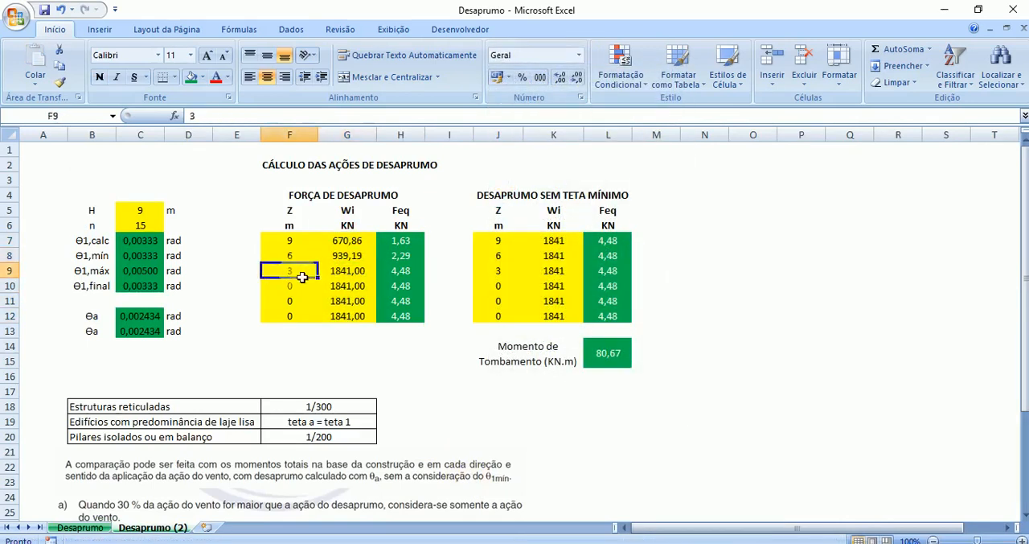
click(370, 258)
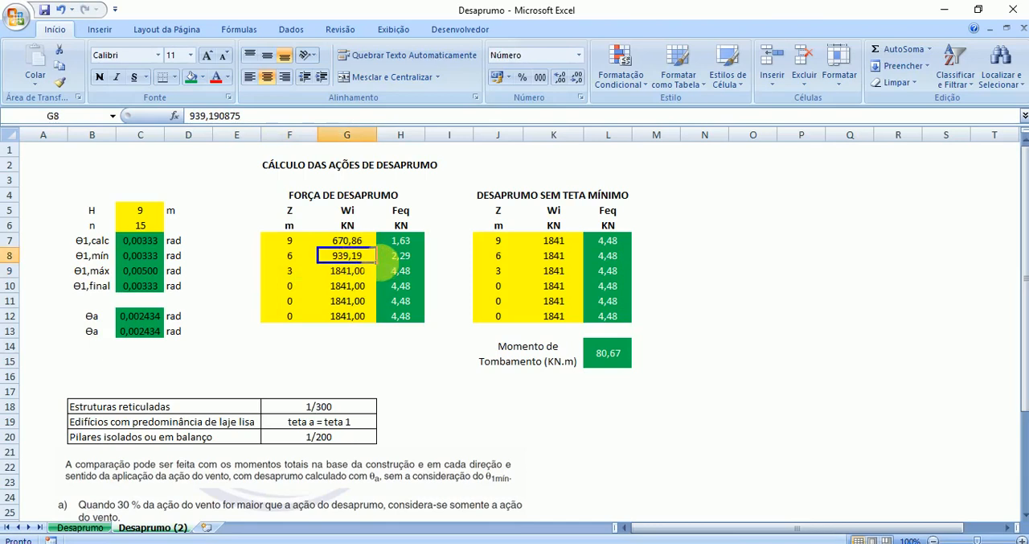
drag(377, 263, 384, 277)
- Set the Wi weights of the unused zero-height levels in G10:G12 to 0
click(359, 290)
click(299, 291)
click(349, 290)
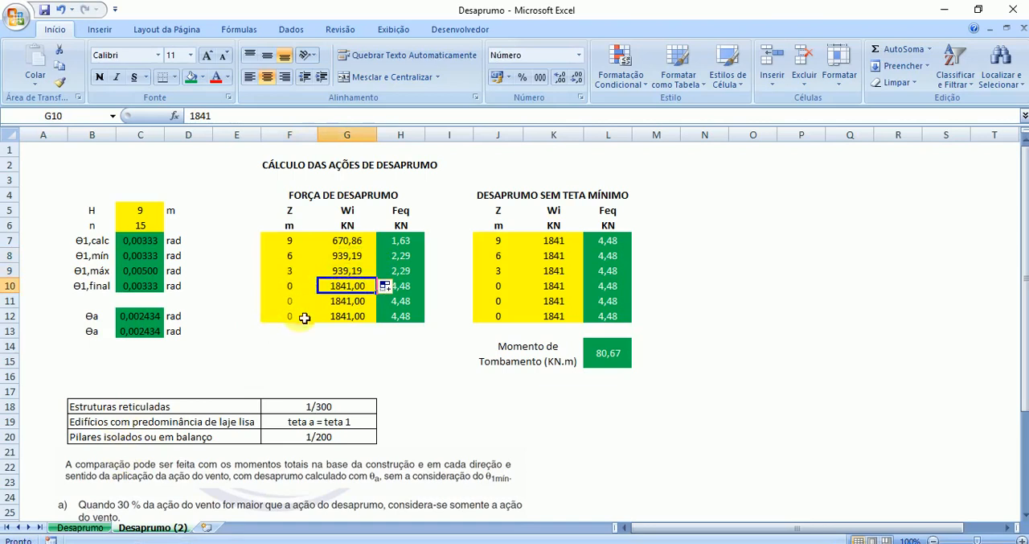
text(0)
key(Return)
text(00)
key(Return)
text(0)
key(Return)
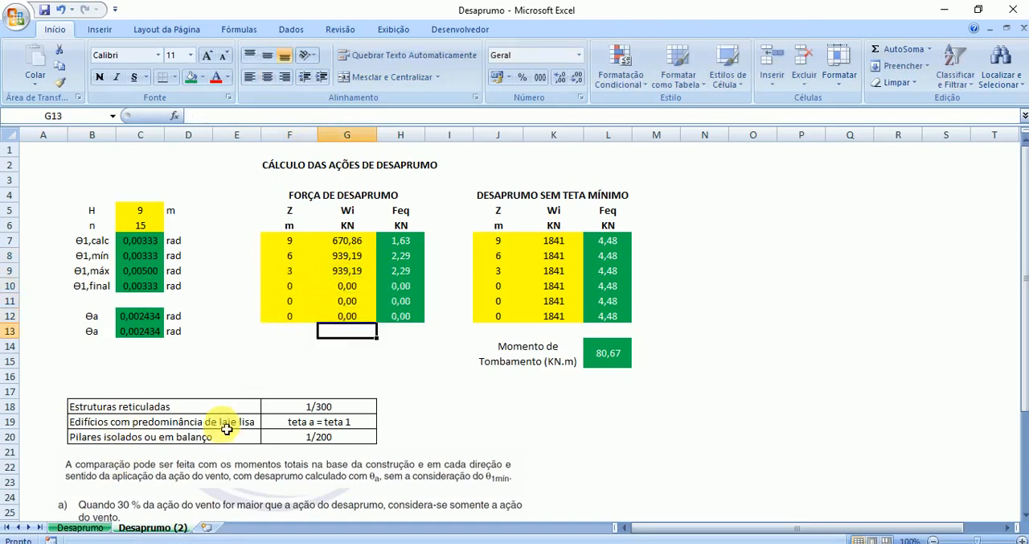
- Compare the Wi weights in G7:G10 with the z influence heights and Fx forces of each level in the Vento workbook
click(341, 288)
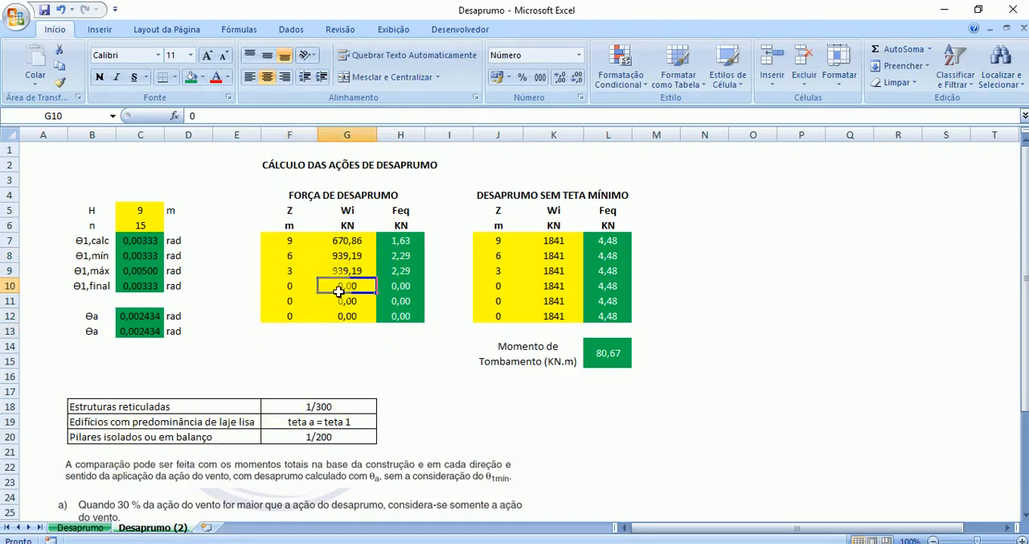
click(362, 241)
click(362, 256)
click(361, 272)
mouse_move(613, 542)
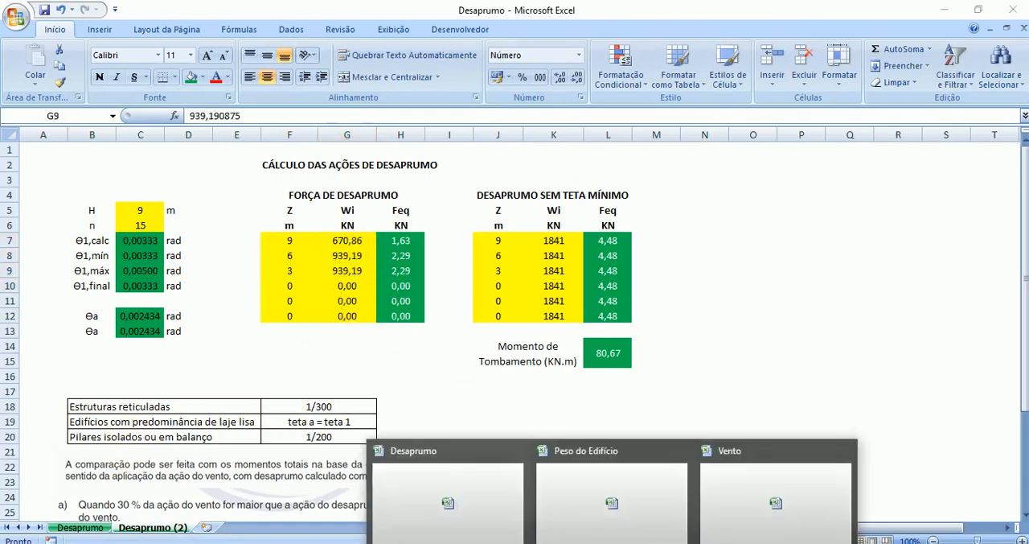
click(727, 505)
click(260, 231)
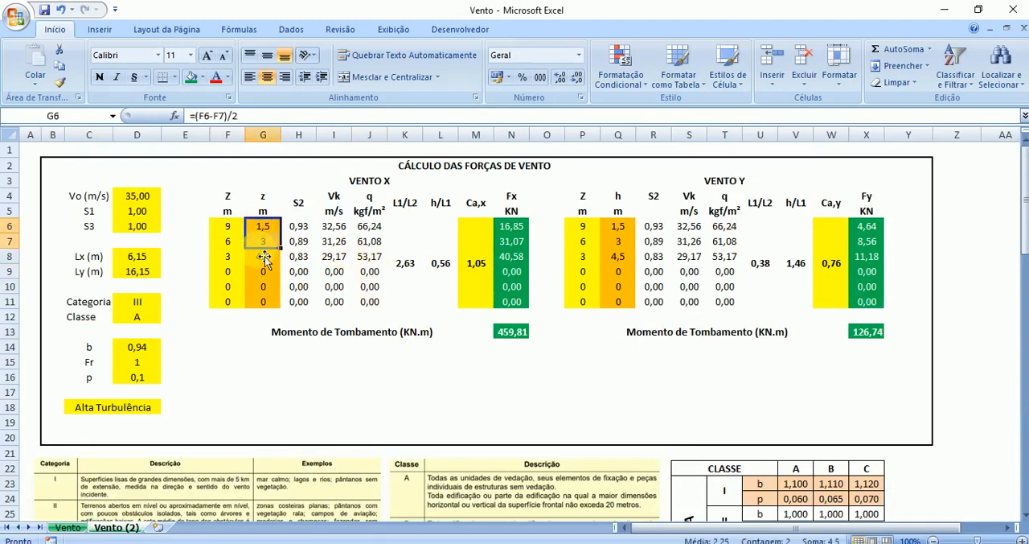
click(519, 229)
click(521, 242)
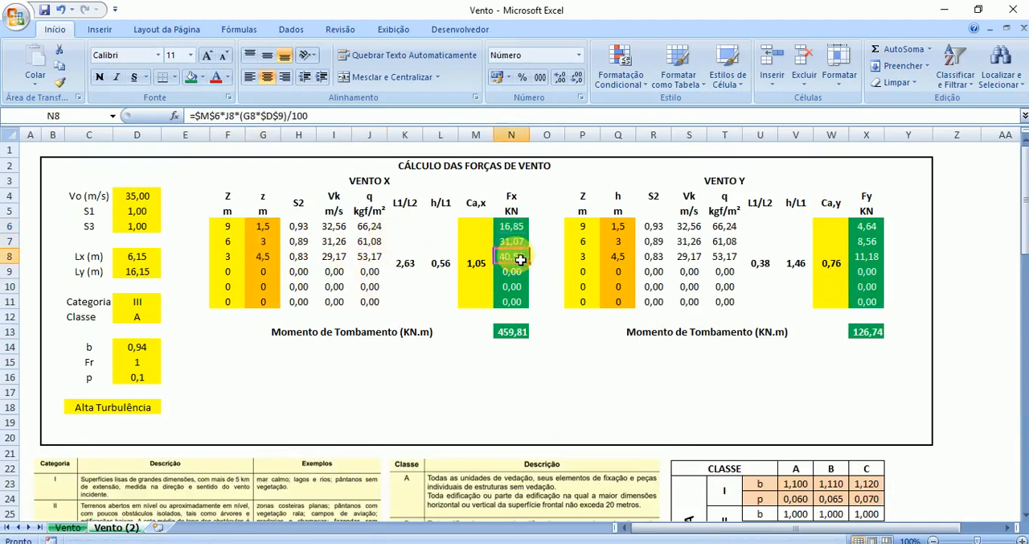
click(521, 256)
mouse_move(595, 537)
click(475, 499)
- Copy the Wi weights G7:G12 and paste them as values into K7:K12 of the Desaprumo sem Teta Mínimo table
drag(347, 242, 348, 272)
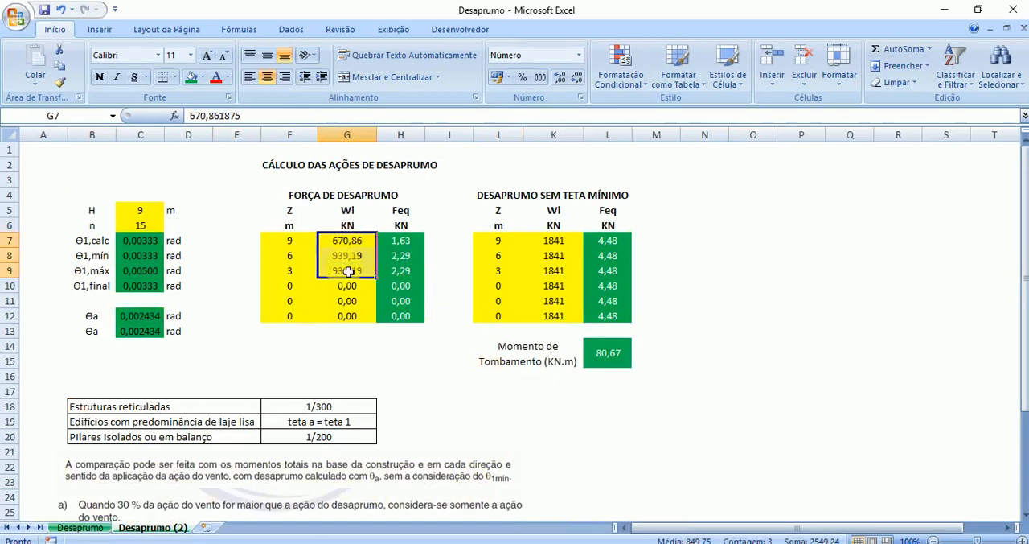
key(ctrl+c)
drag(353, 242, 356, 317)
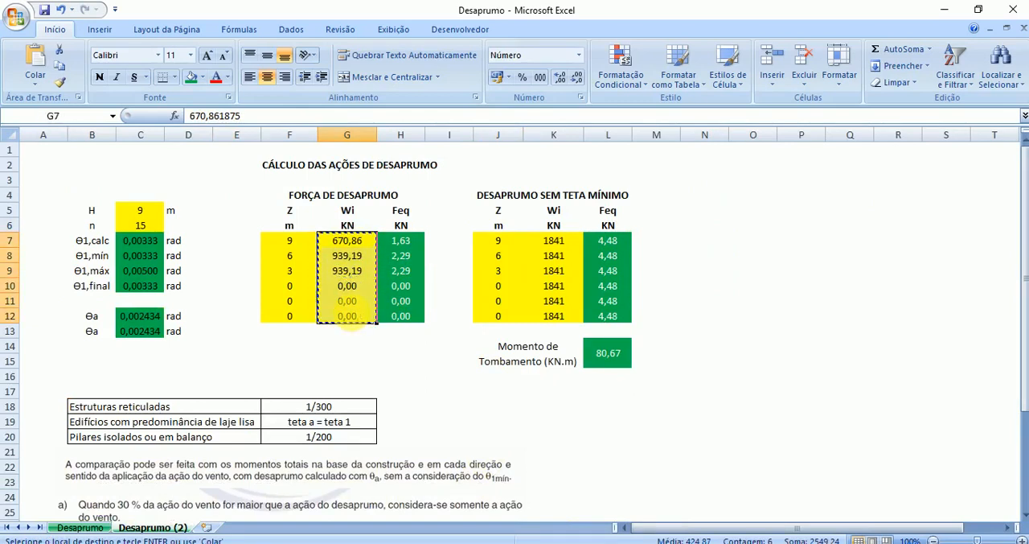
click(552, 239)
right_click(550, 240)
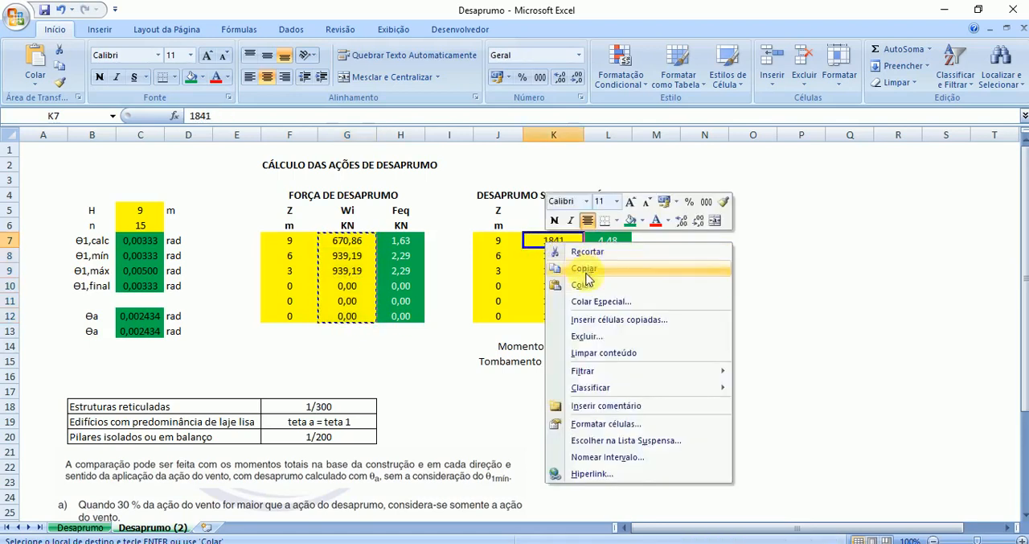
click(595, 301)
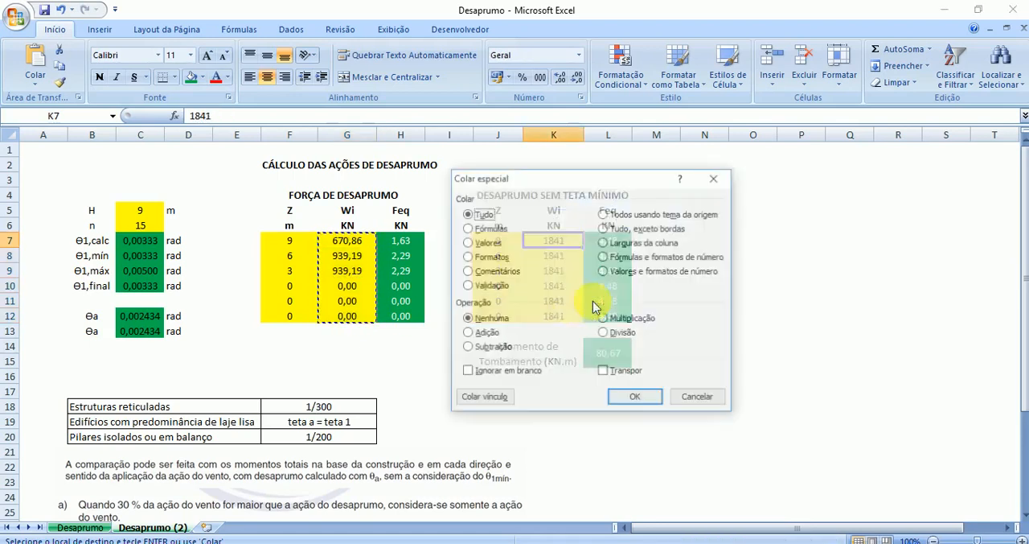
click(468, 242)
click(640, 400)
click(393, 354)
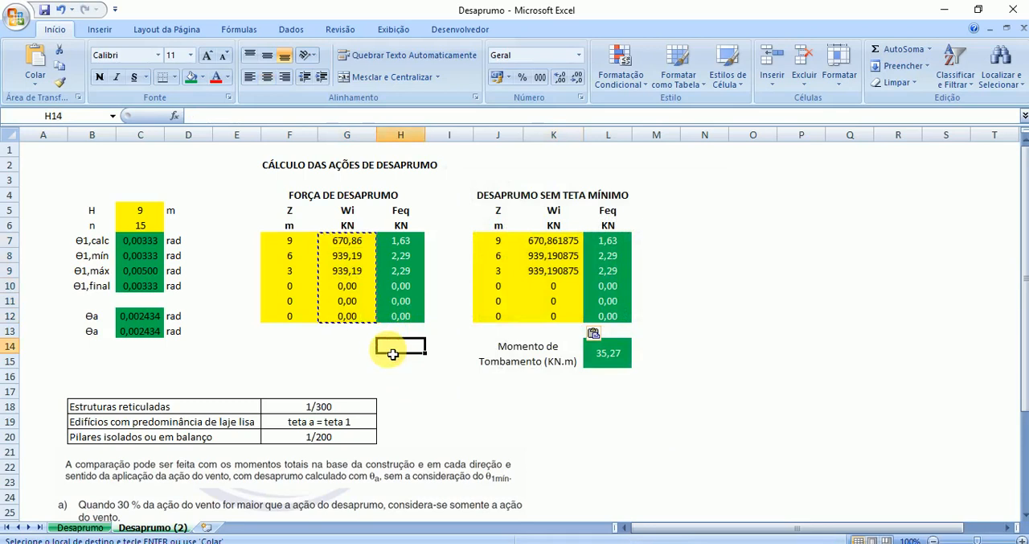
key(Escape)
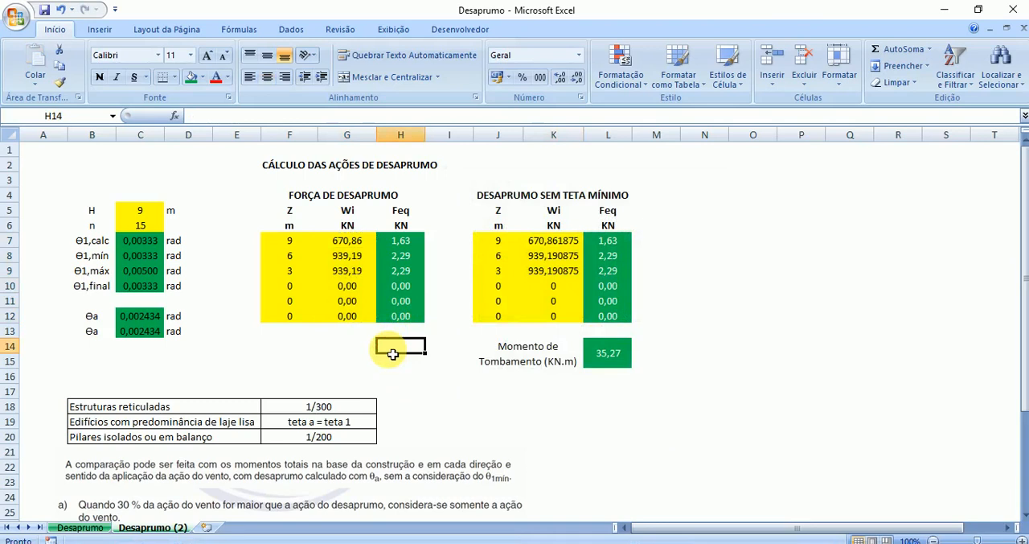
- Inspect the Feq formula in H7 and check it against the NBR 6118 out-of-plumb slides in the PDF
click(395, 240)
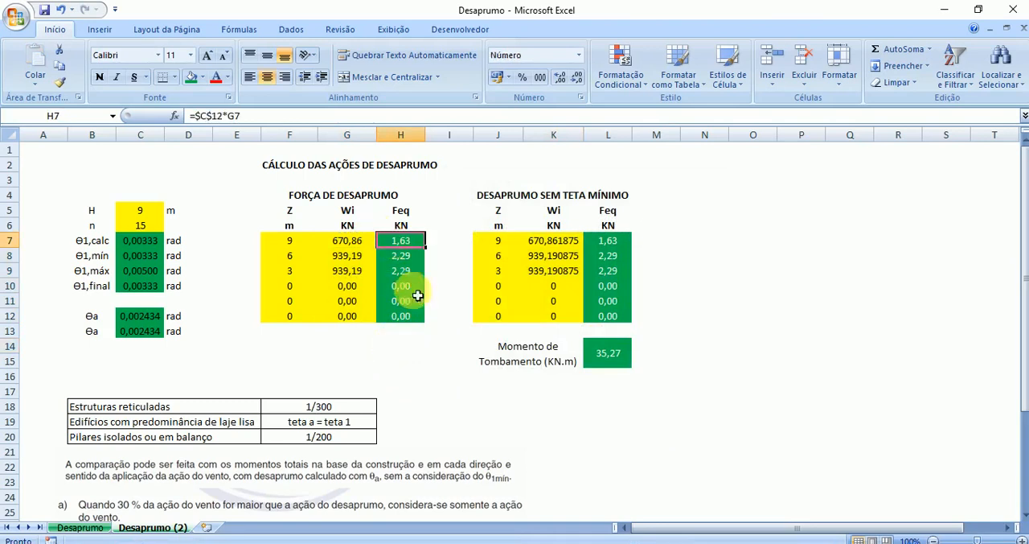
click(658, 543)
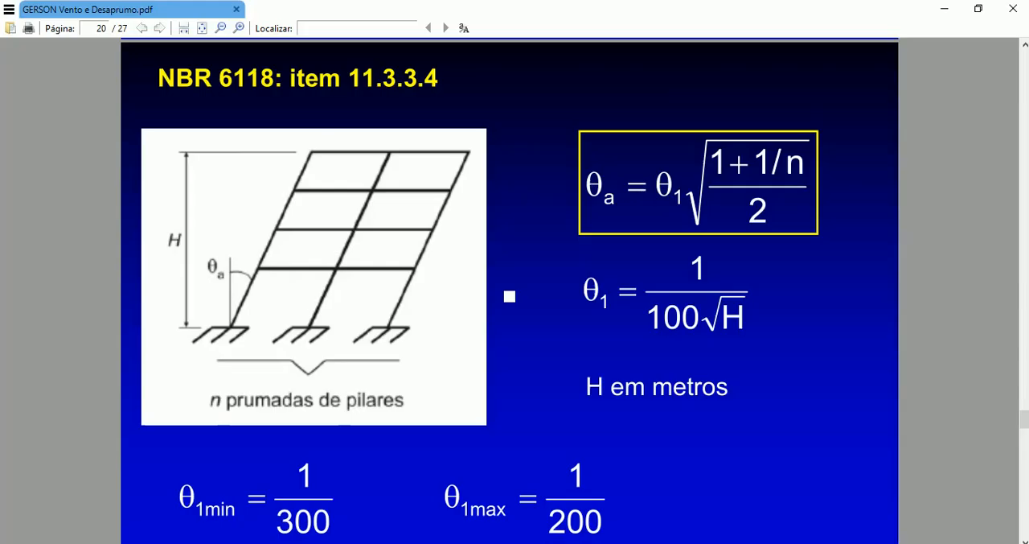
scroll(728, 474, down, 1)
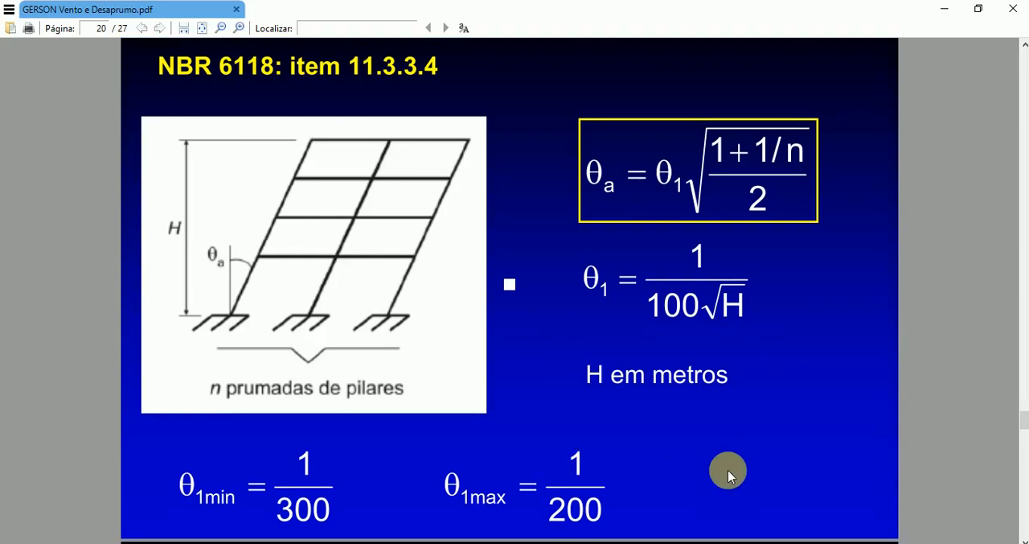
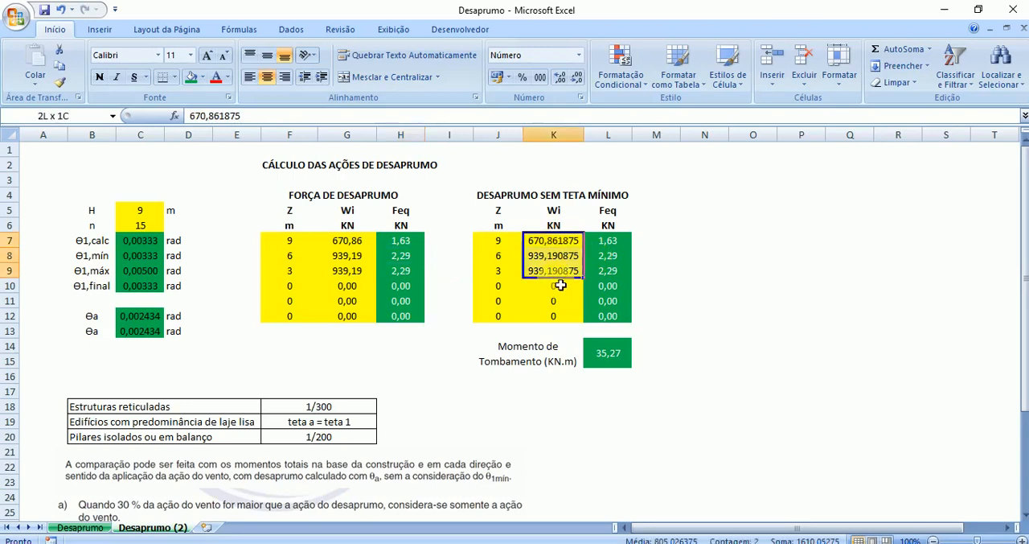
- Format the Wi weights K7:K12 of the Desaprumo sem Teta Mínimo table as Número
click(580, 57)
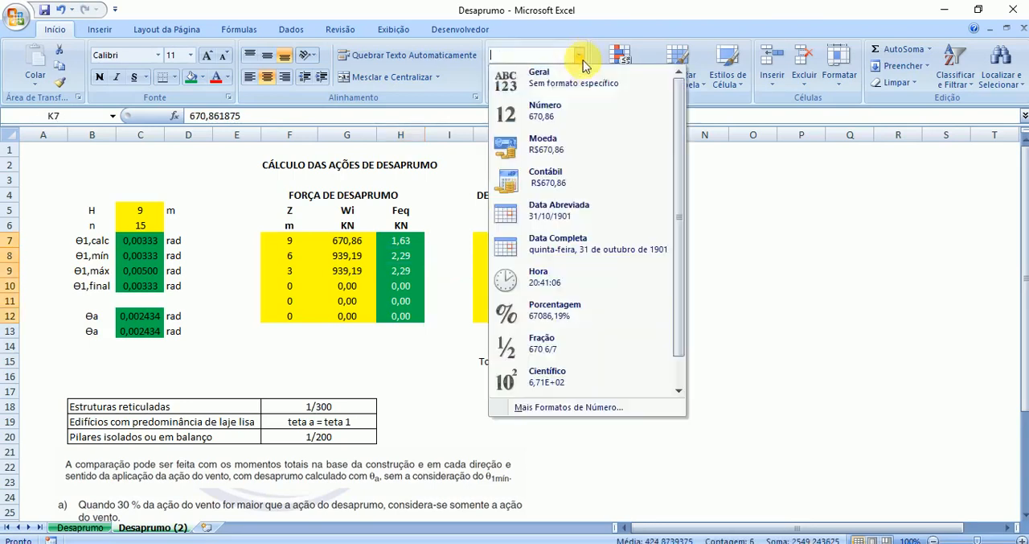
click(562, 119)
- Inspect the Feq formulas in H7:H10 of the Força de Desaprumo table and how they use the Wi weights
click(358, 241)
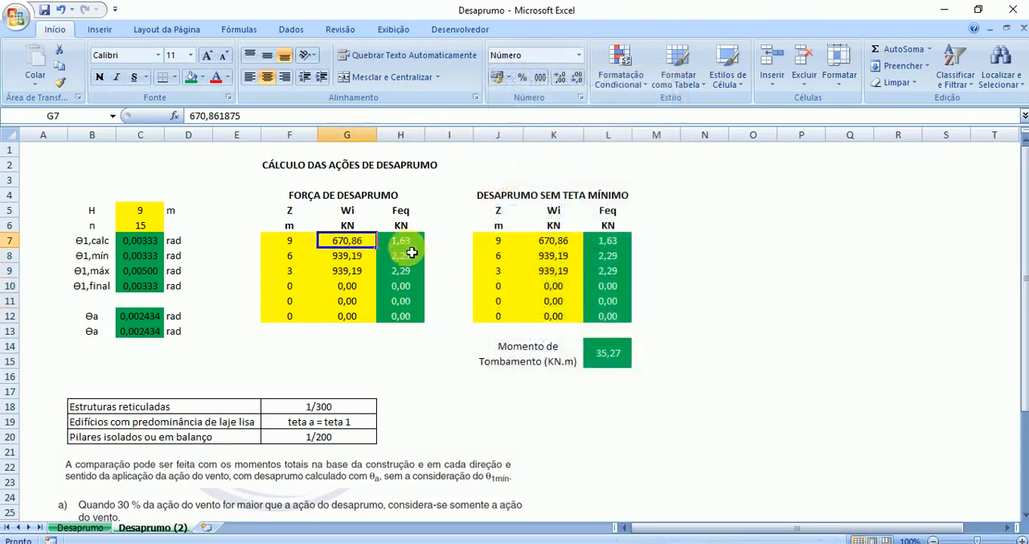
click(404, 243)
click(410, 275)
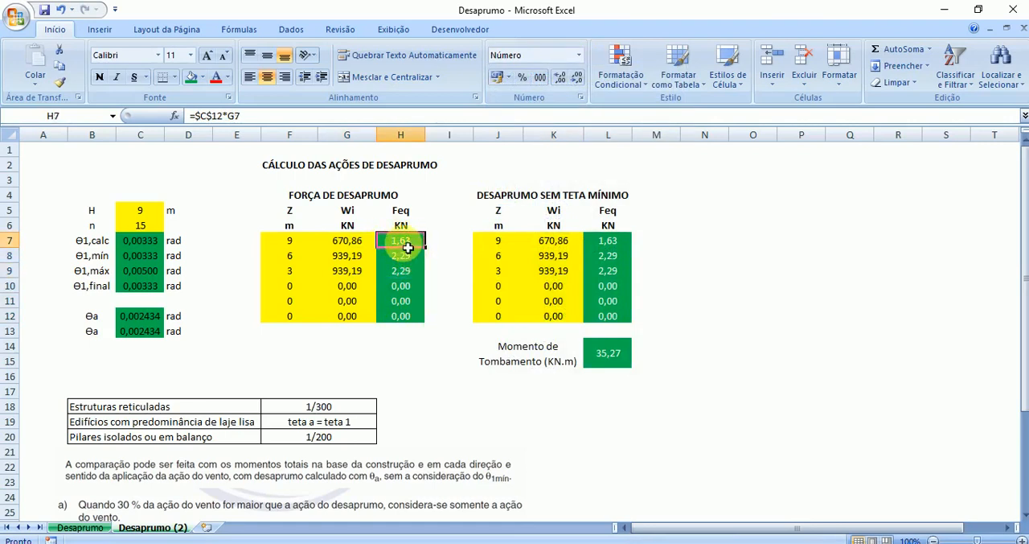
click(406, 258)
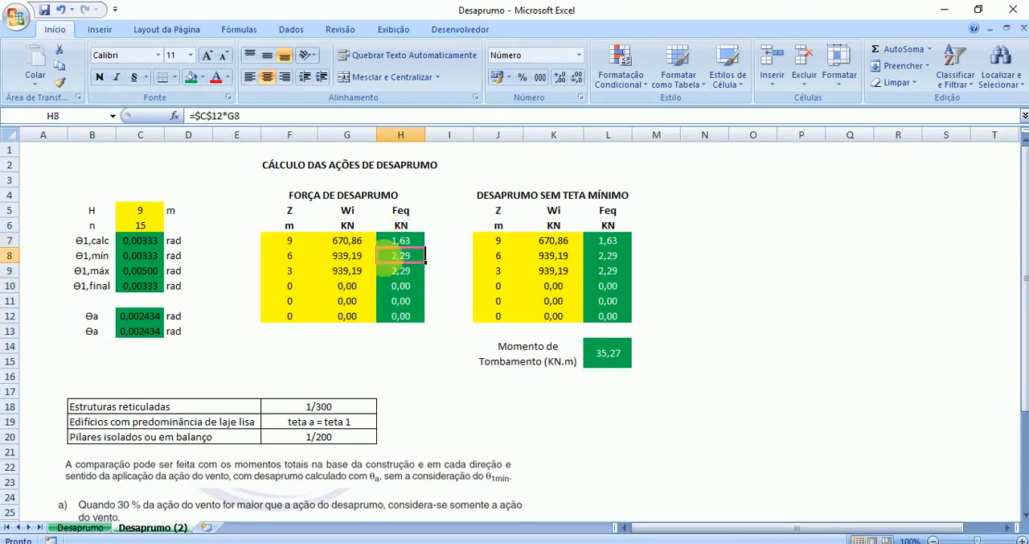
click(398, 275)
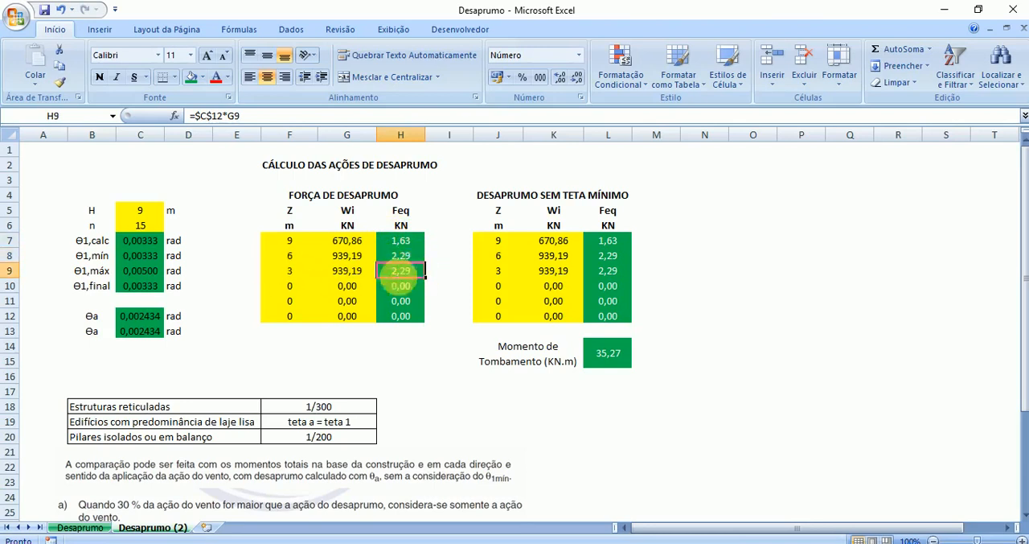
click(408, 288)
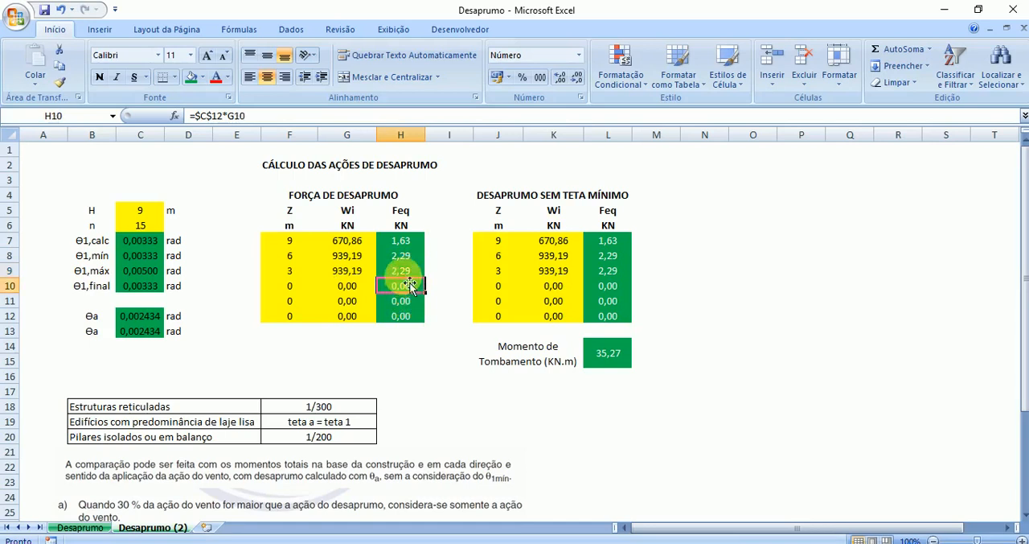
click(414, 245)
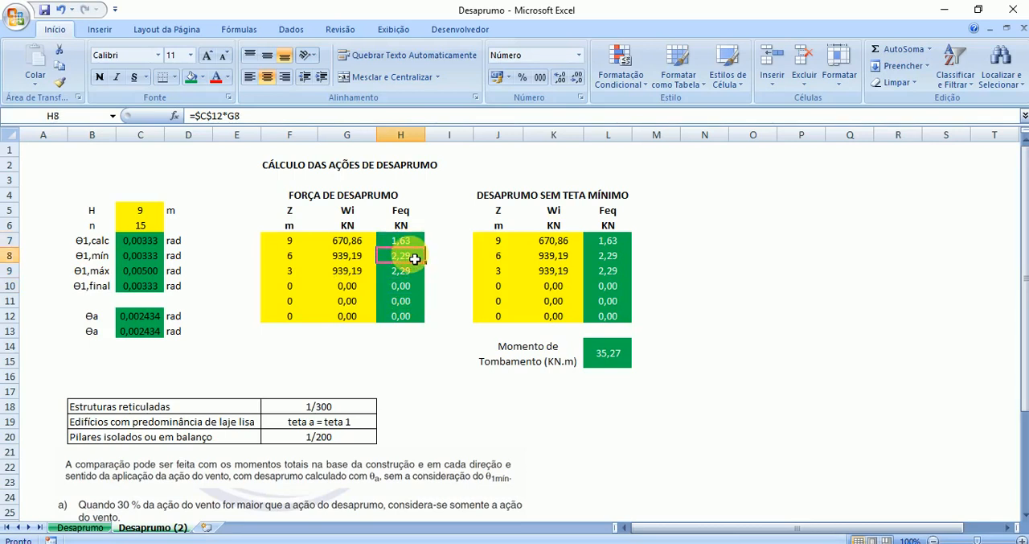
click(413, 255)
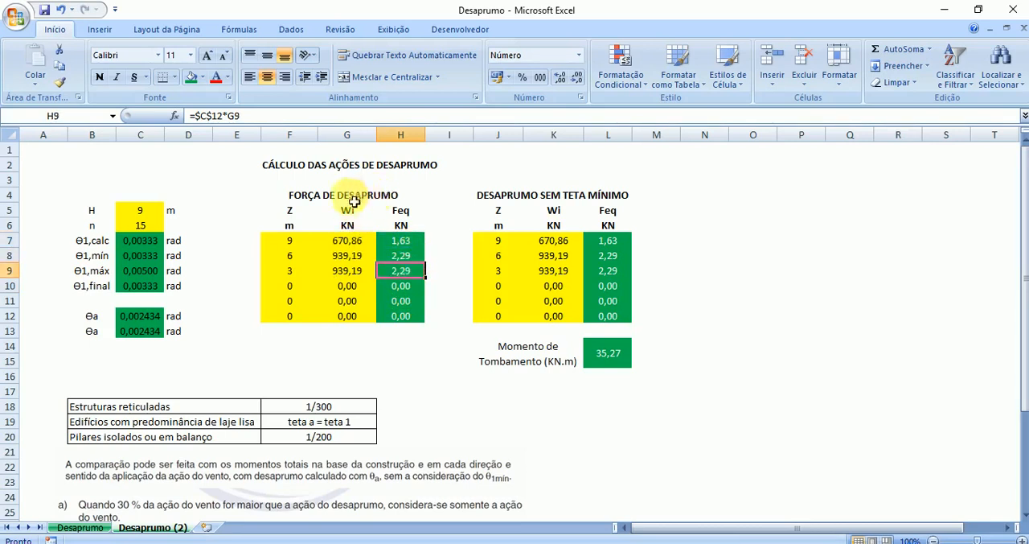
drag(402, 240, 407, 275)
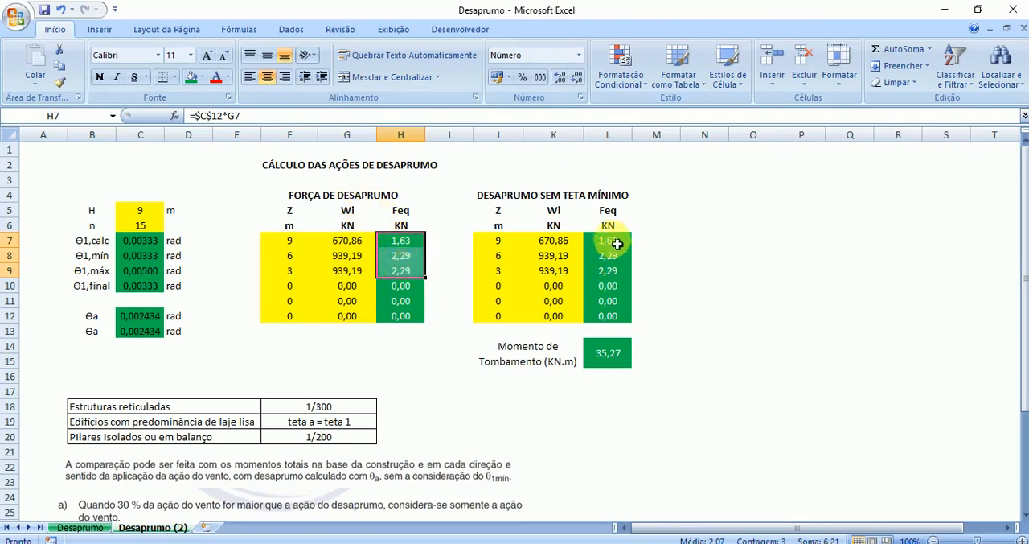
- Compare the overturning moment in L14 of the Desaprumo sem Teta Mínimo table with the X and Y wind moments in the Vento workbook
drag(547, 198, 570, 317)
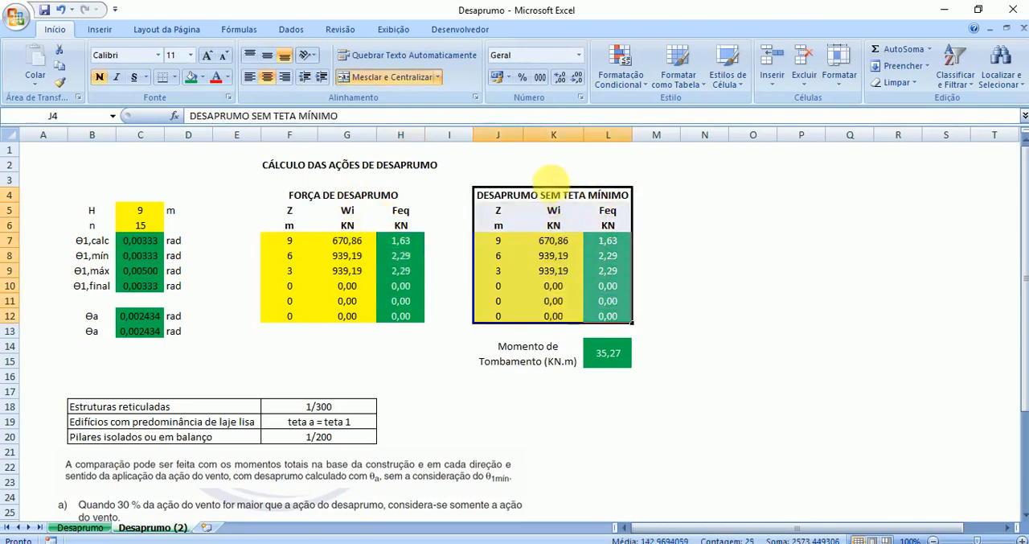
drag(556, 200, 563, 315)
click(566, 286)
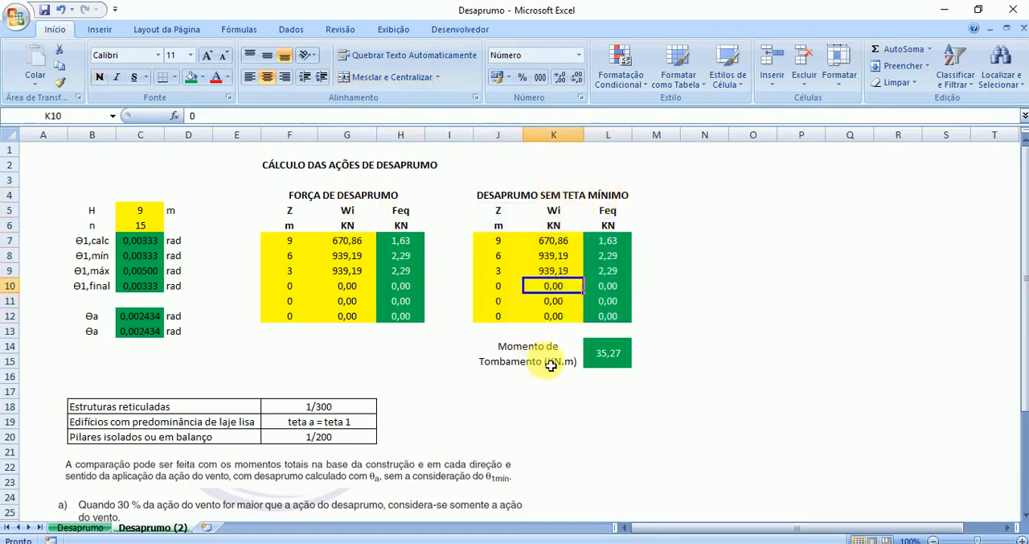
click(607, 354)
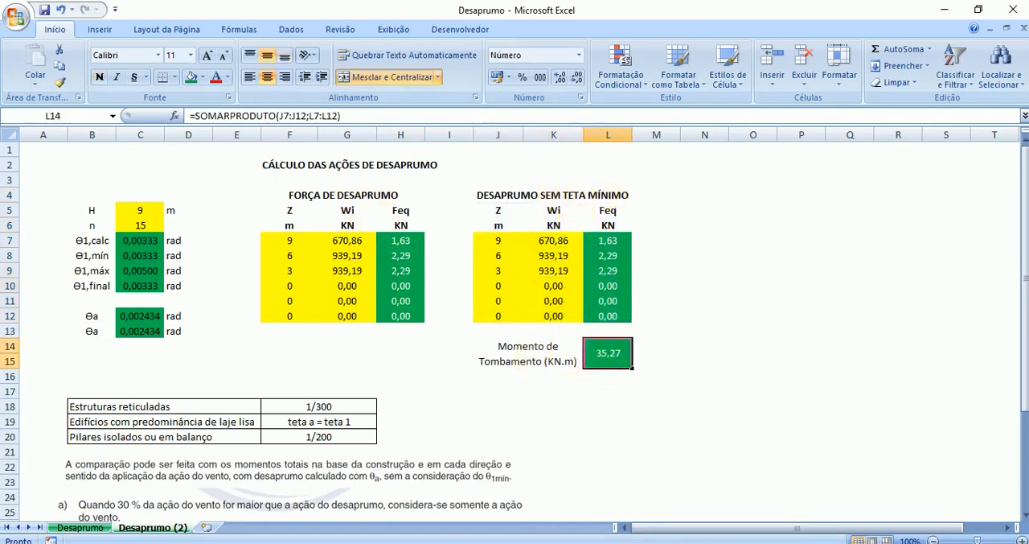
click(776, 495)
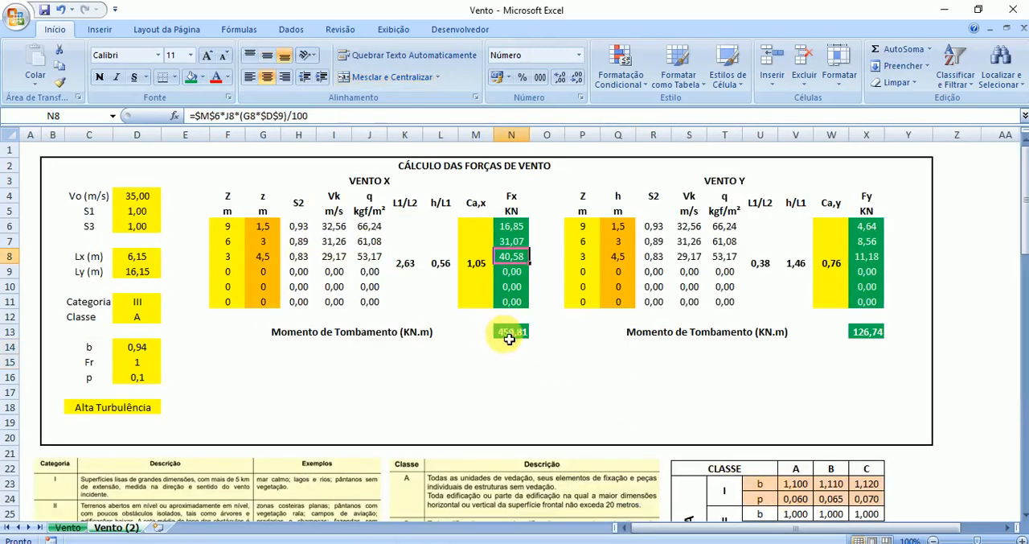
click(511, 331)
click(867, 331)
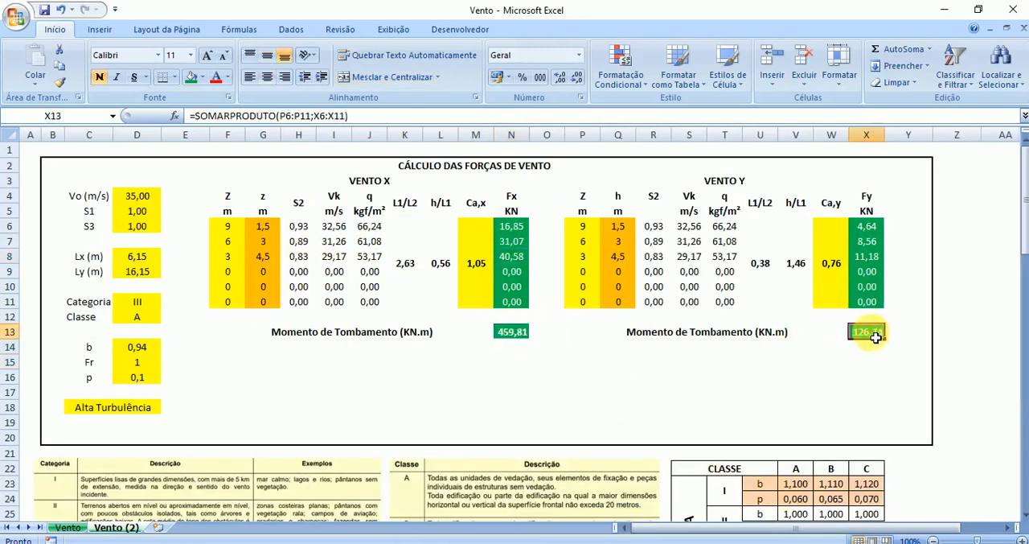
mouse_move(623, 511)
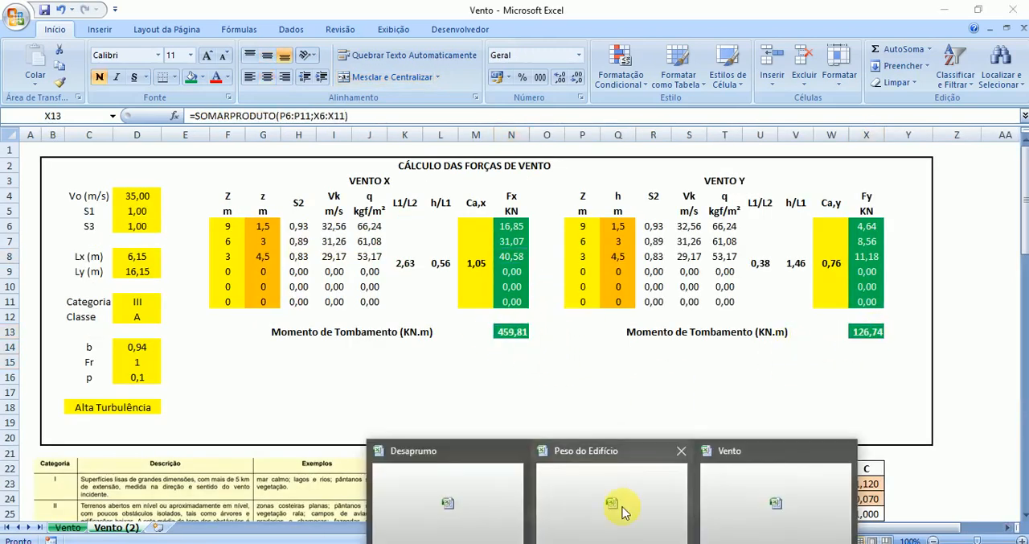
click(450, 489)
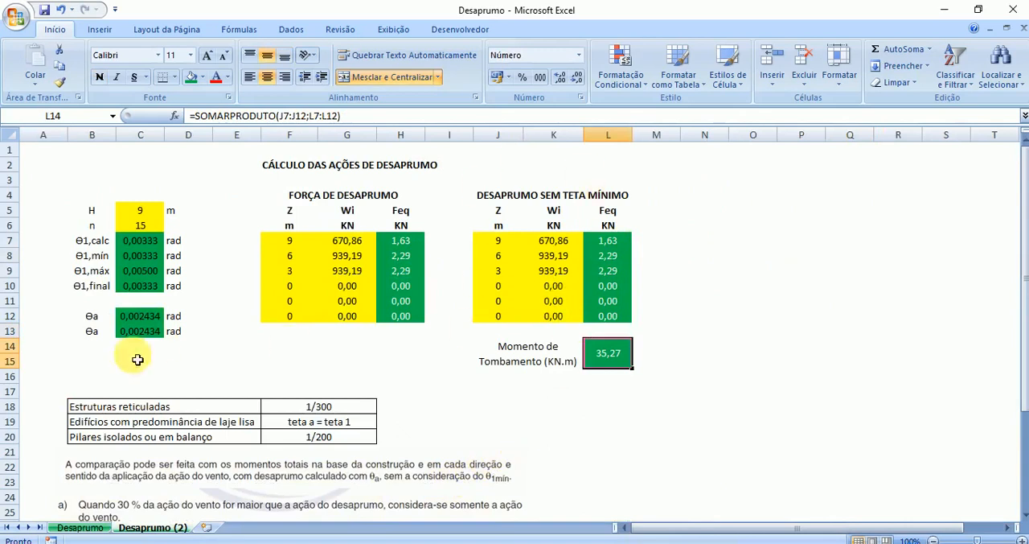
- Inspect the two Θa formulas in C12 and C13 and the Θ1 cells they reference
drag(139, 316, 140, 336)
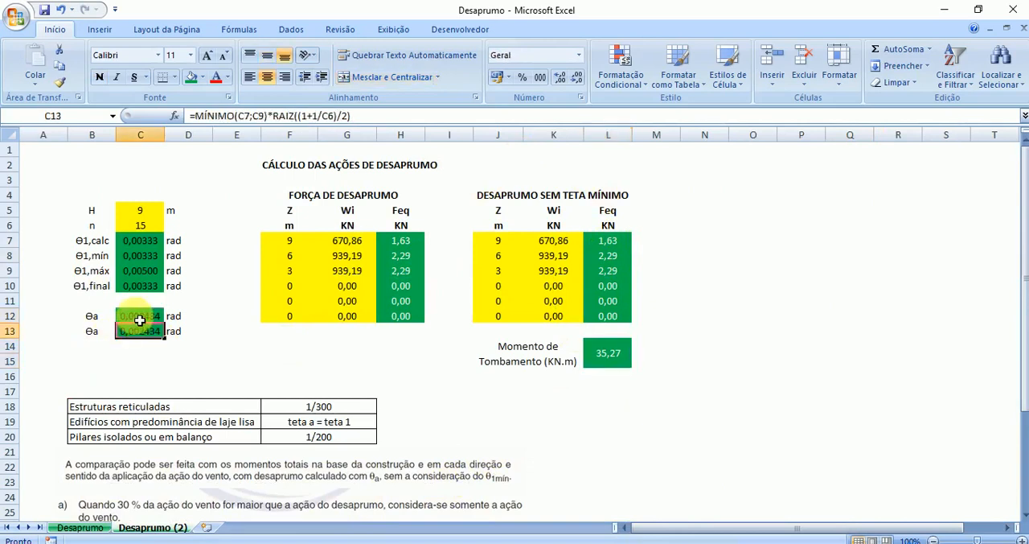
double_click(138, 316)
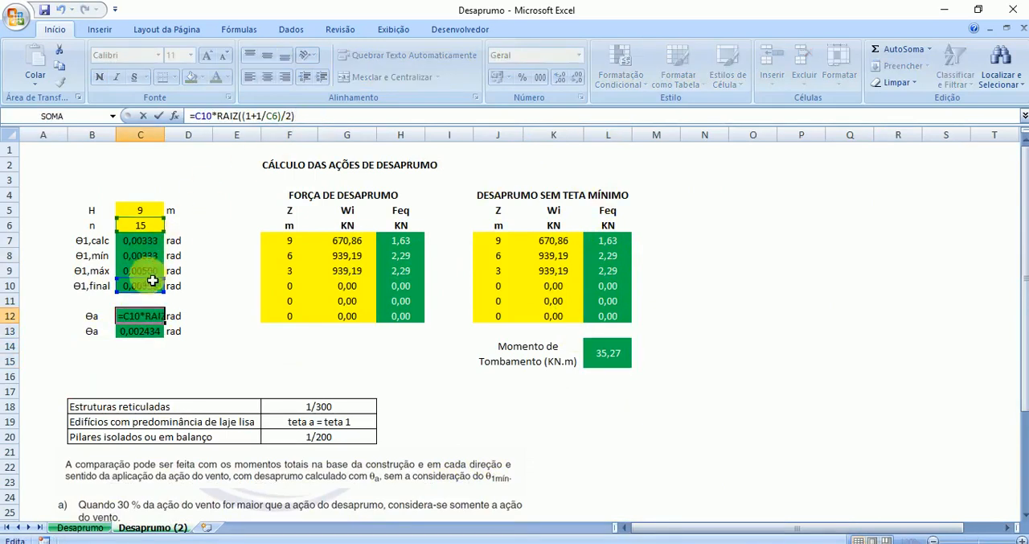
key(Escape)
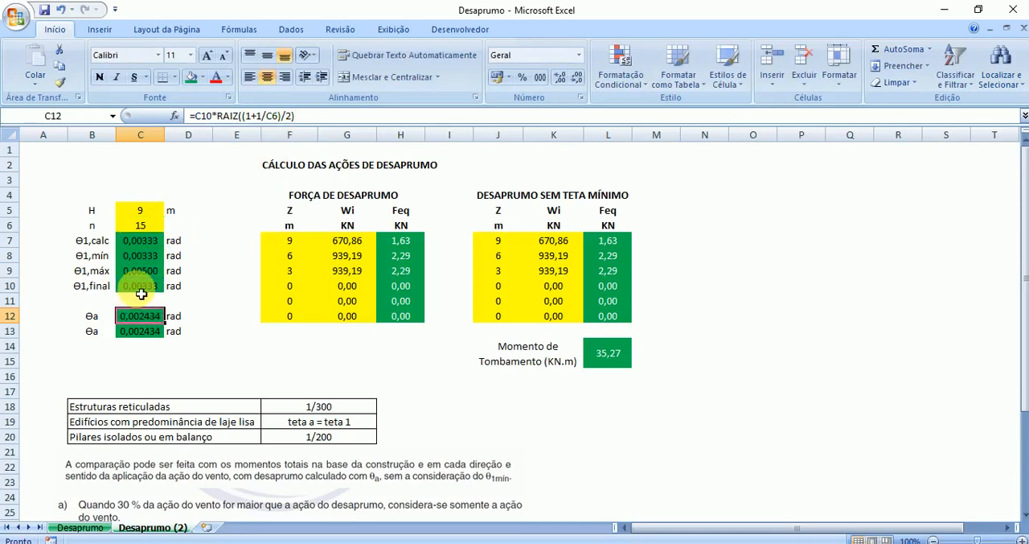
click(150, 336)
click(404, 117)
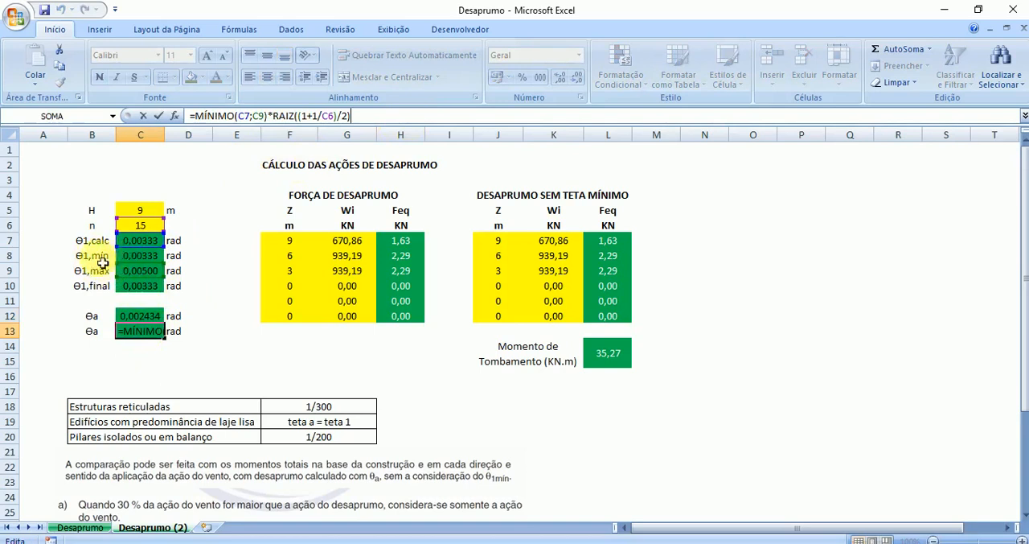
key(Return)
- Compare the Θa values in C12 and C13 against the Θ1,calc and Θ1,mín rows
drag(144, 320, 145, 333)
click(145, 333)
click(145, 319)
click(106, 241)
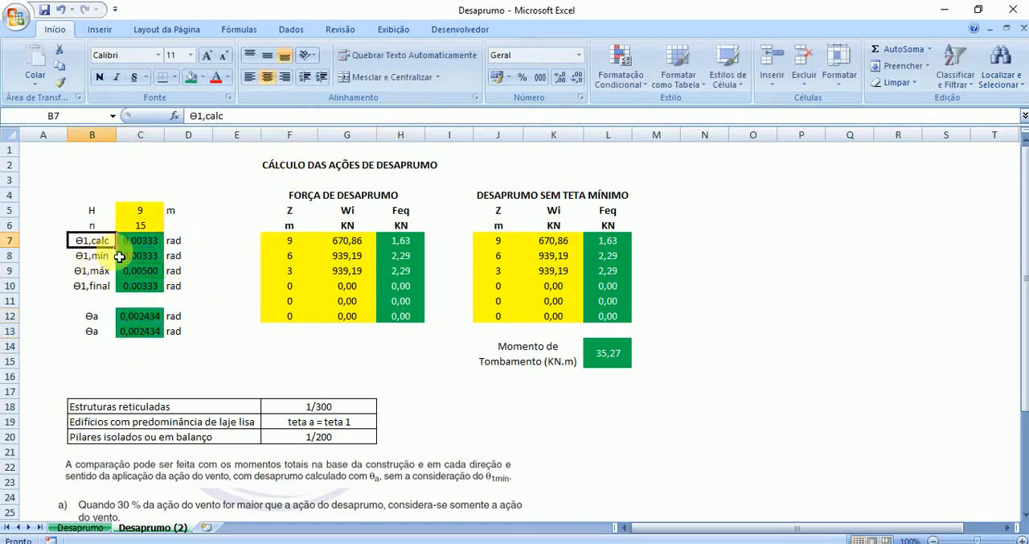
click(99, 257)
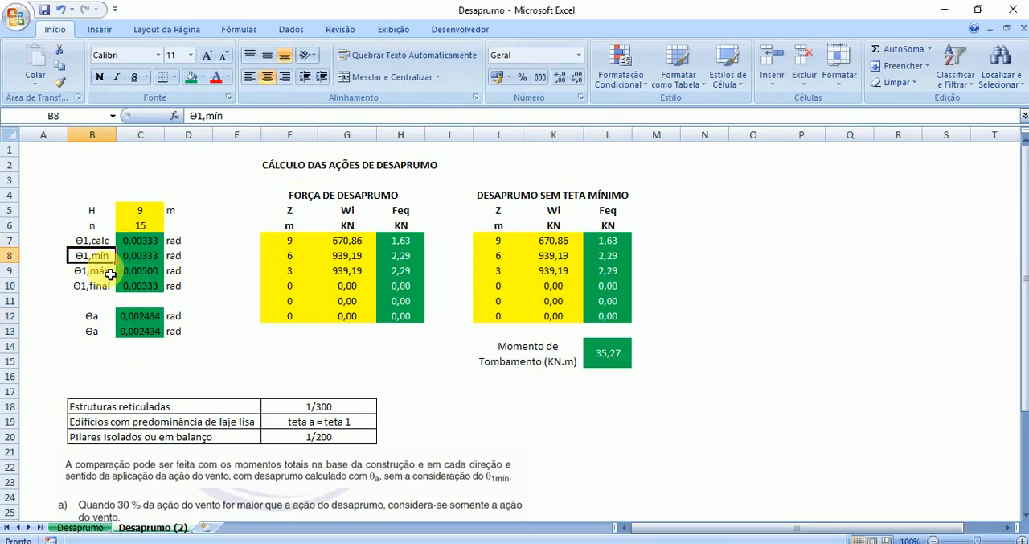
click(140, 317)
click(141, 333)
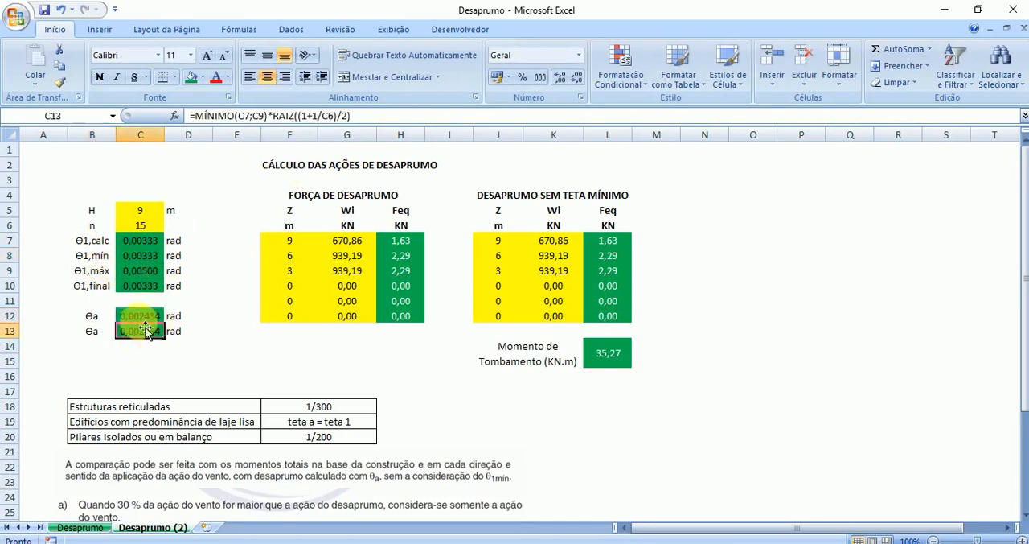
drag(78, 333, 174, 336)
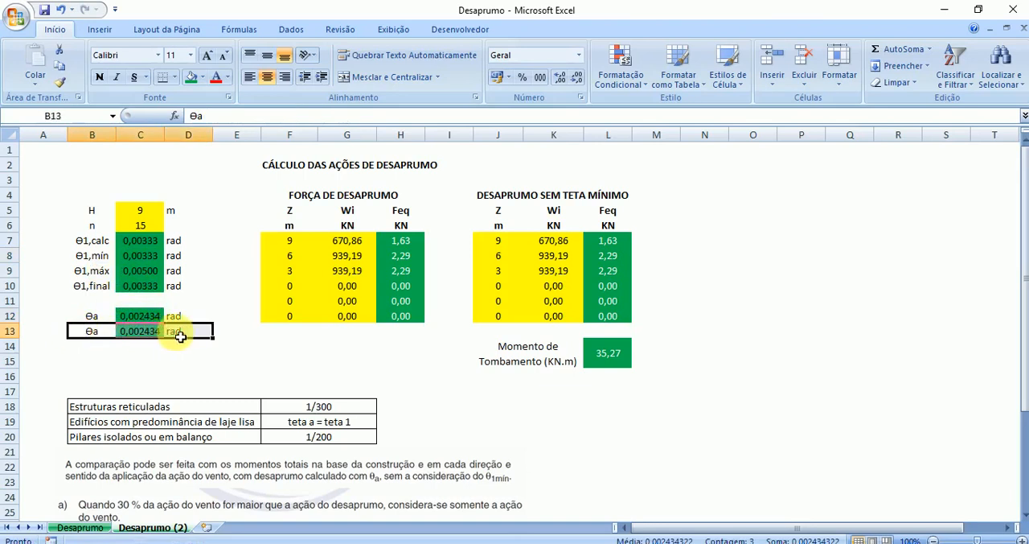
click(161, 363)
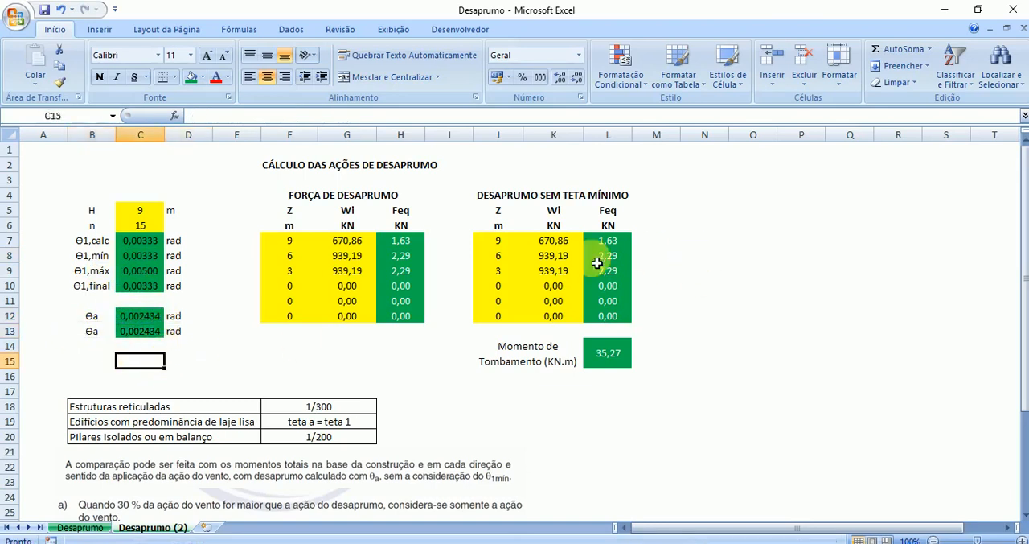
- Check which Θa cell the Feq formula in L7 uses and which ranges the overturning moment formula in L14 multiplies
click(145, 333)
click(621, 246)
click(508, 119)
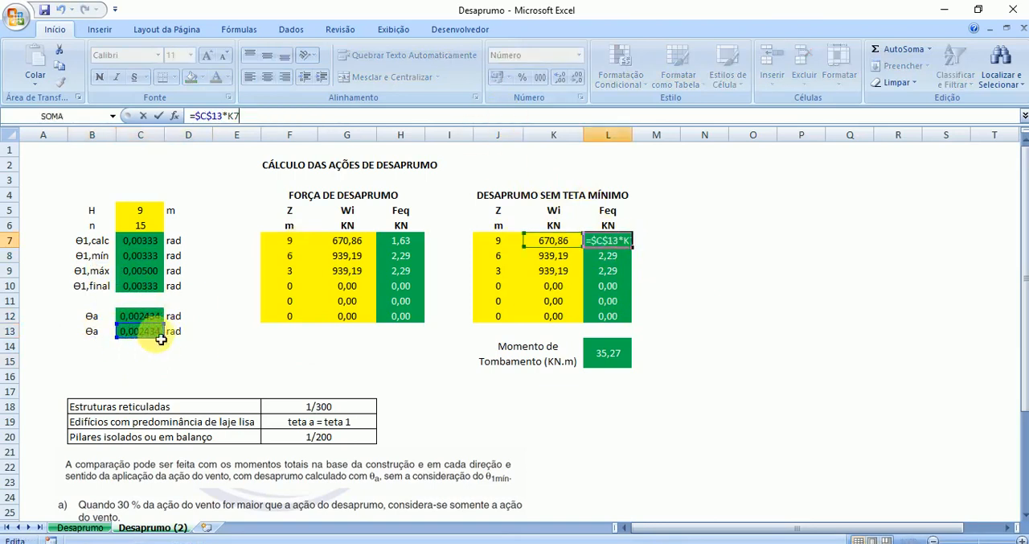
key(Return)
click(624, 361)
click(569, 117)
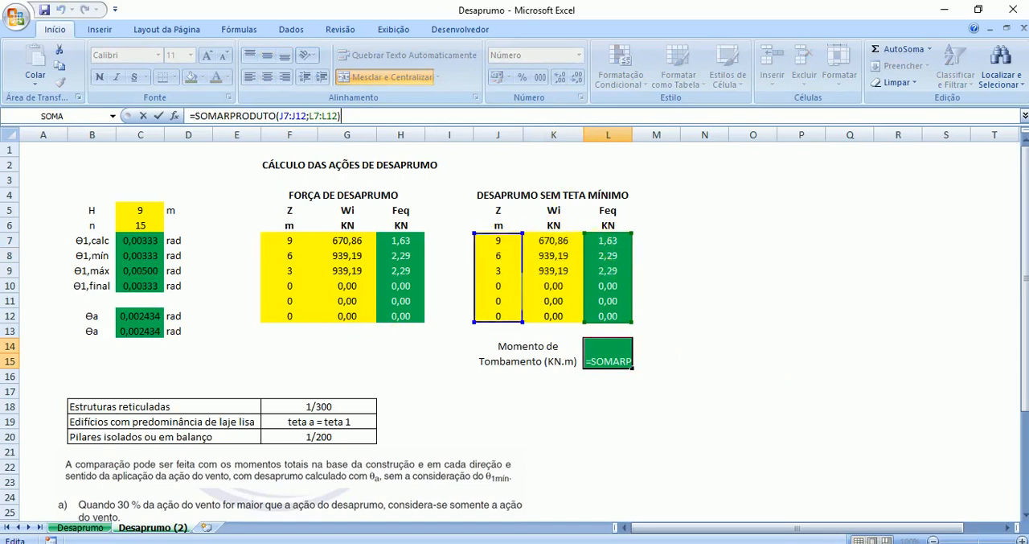
key(Return)
click(608, 358)
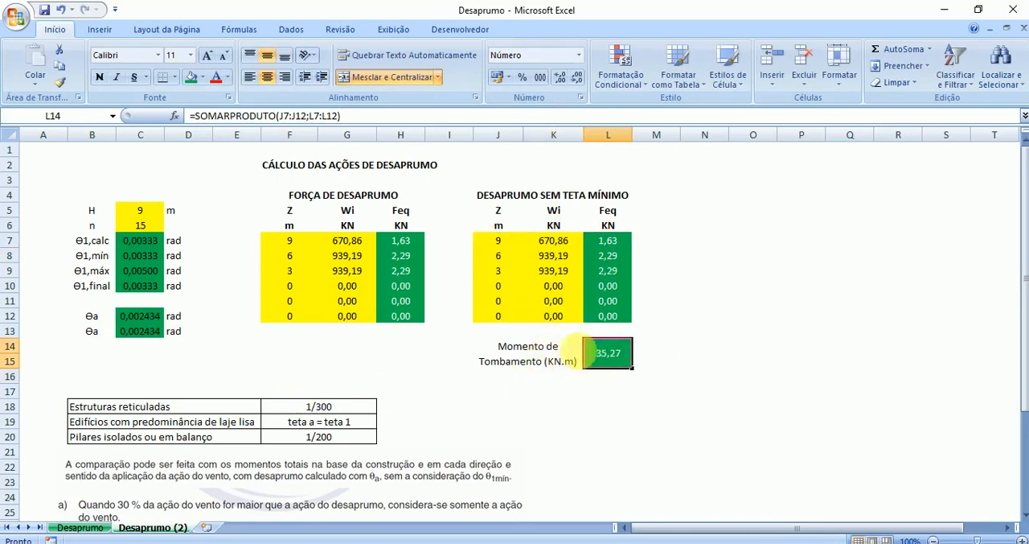
- Look up the Vento Y overturning moment in the Vento workbook and enter it as 126,74 in L18 of the Desaprumo (2) sheet
mouse_move(613, 543)
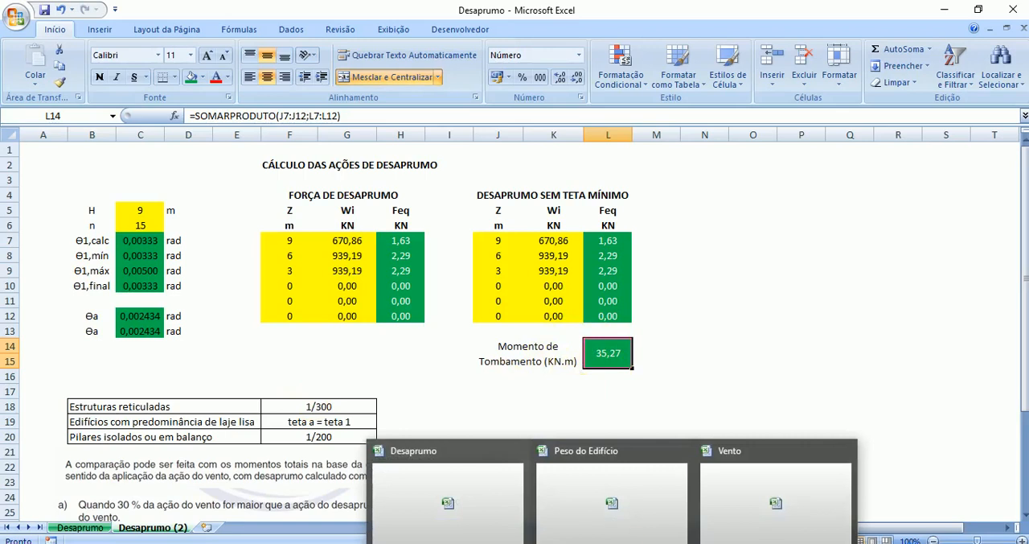
click(748, 480)
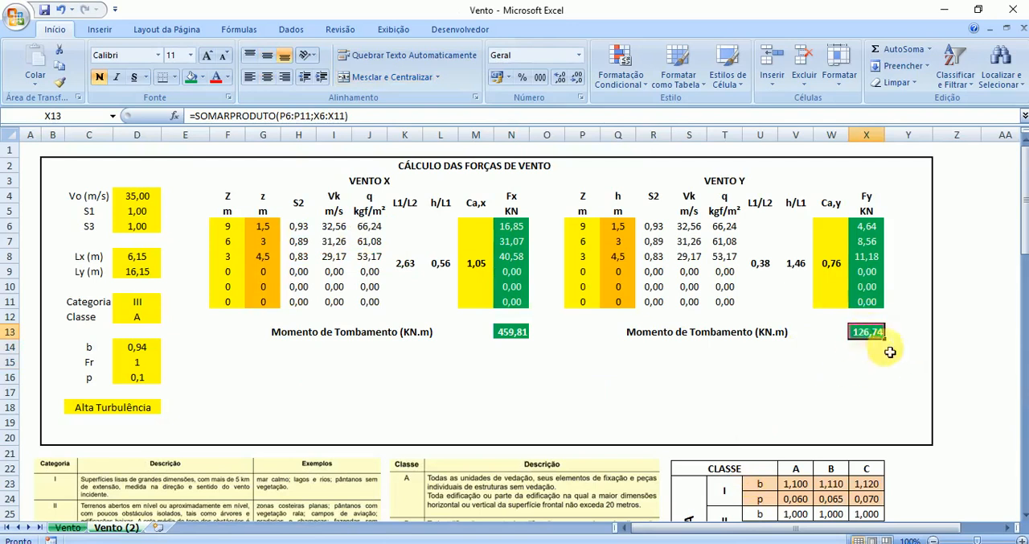
click(612, 543)
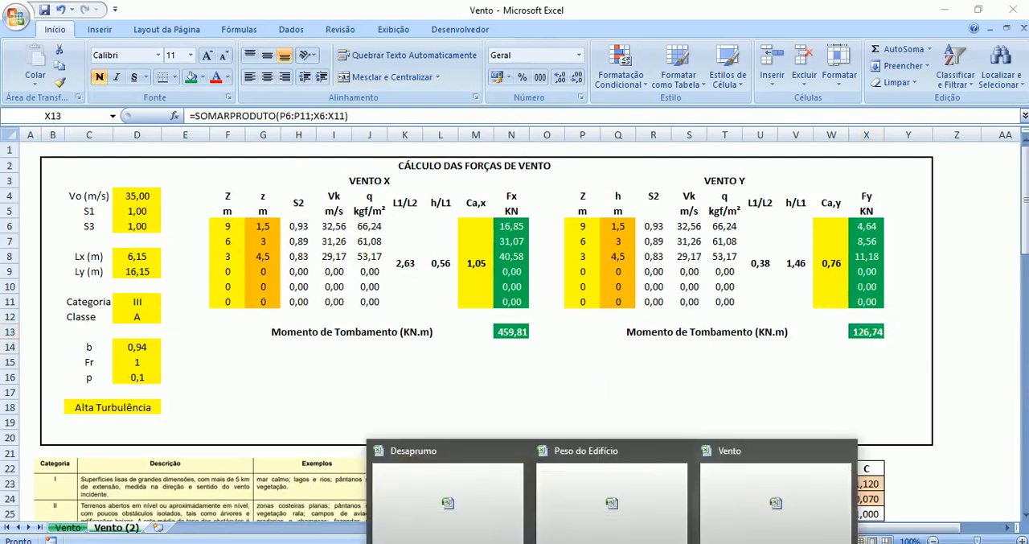
click(441, 492)
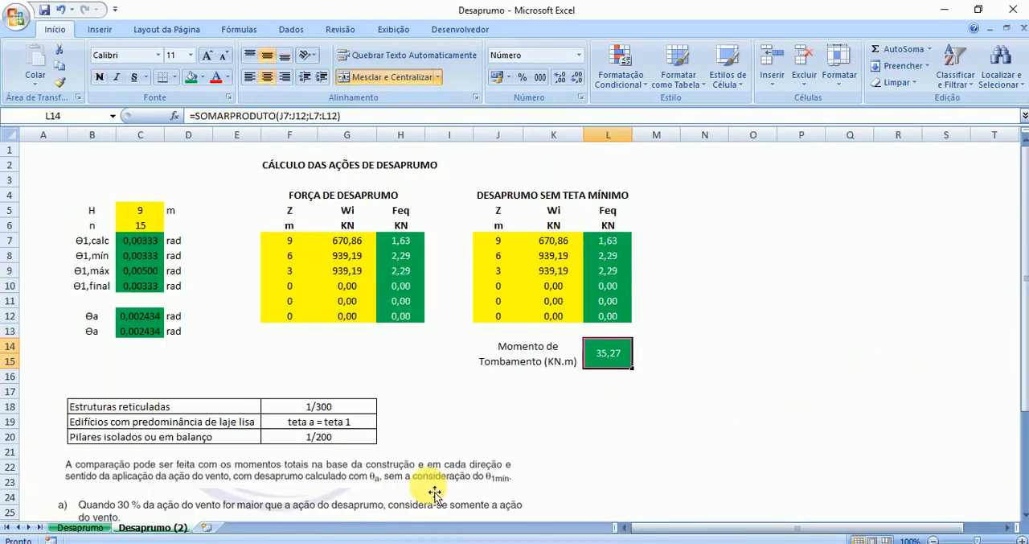
click(618, 410)
text(1)
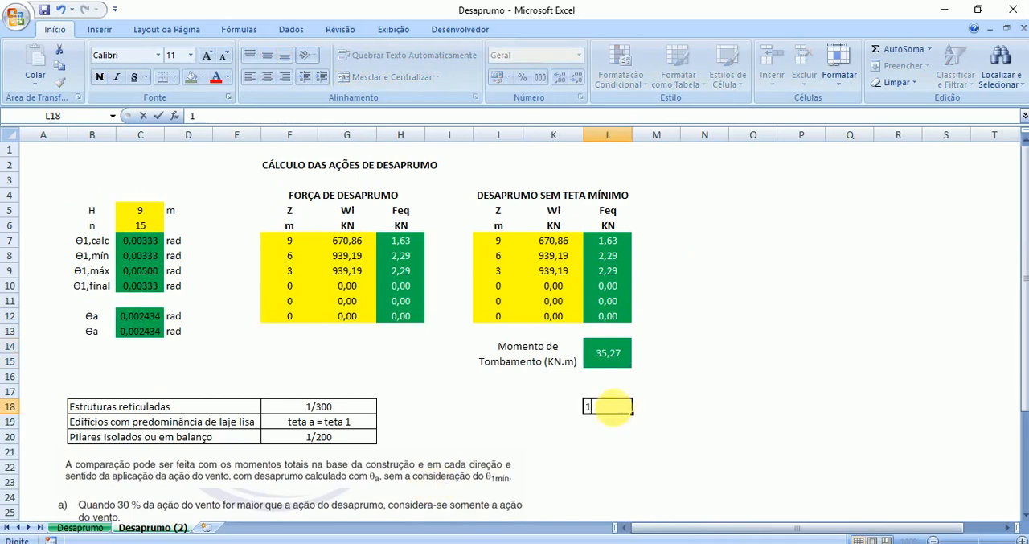
key(Return)
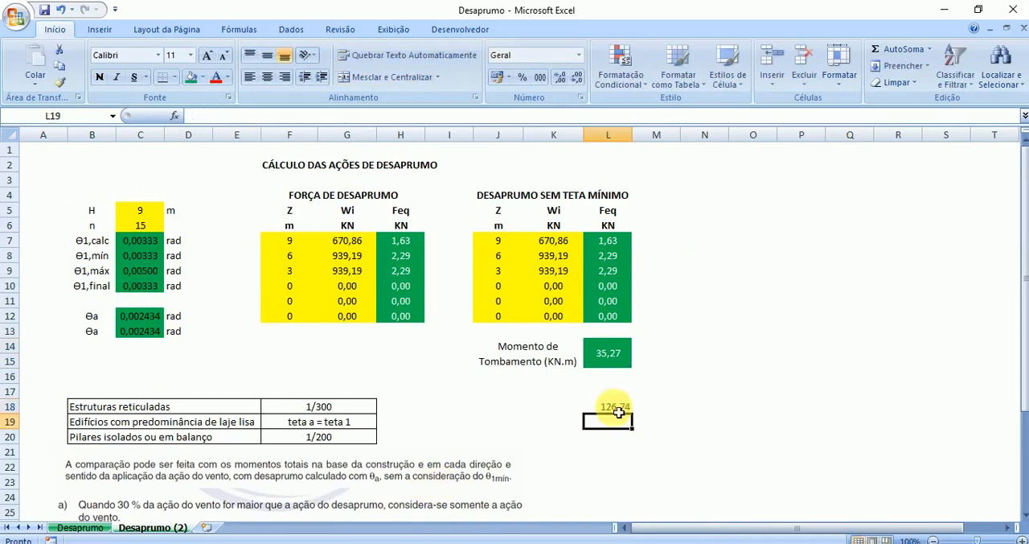
- Divide the out-of-plumb overturning moment by the wind moment in L19 with the formula =L14/L18
click(613, 348)
click(616, 424)
text(=)
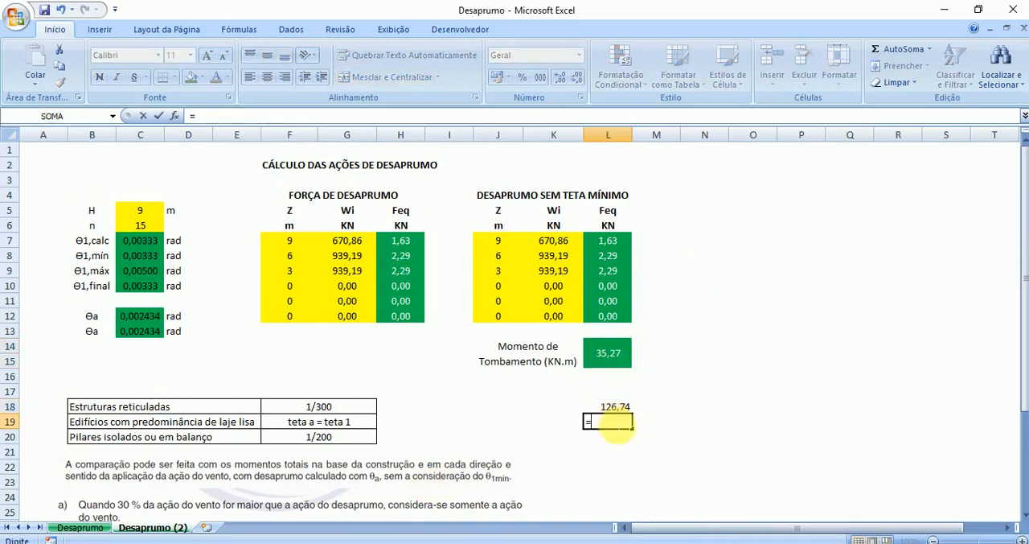
click(615, 366)
text(/)
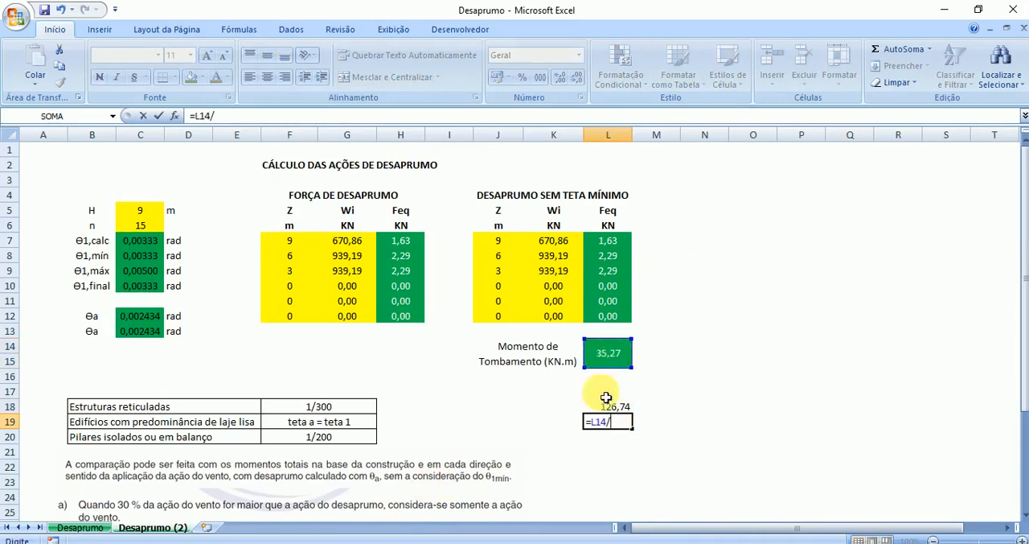
key(Return)
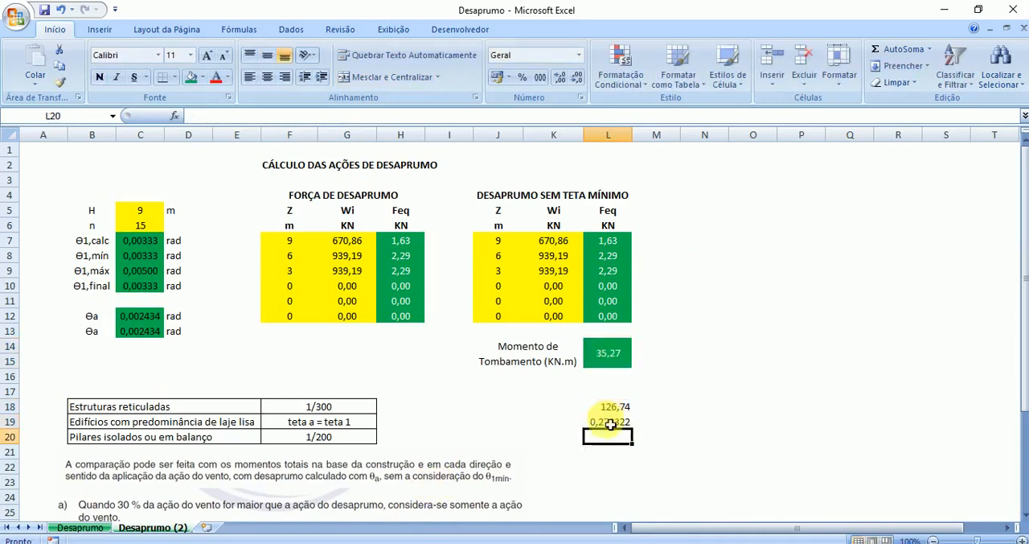
click(610, 422)
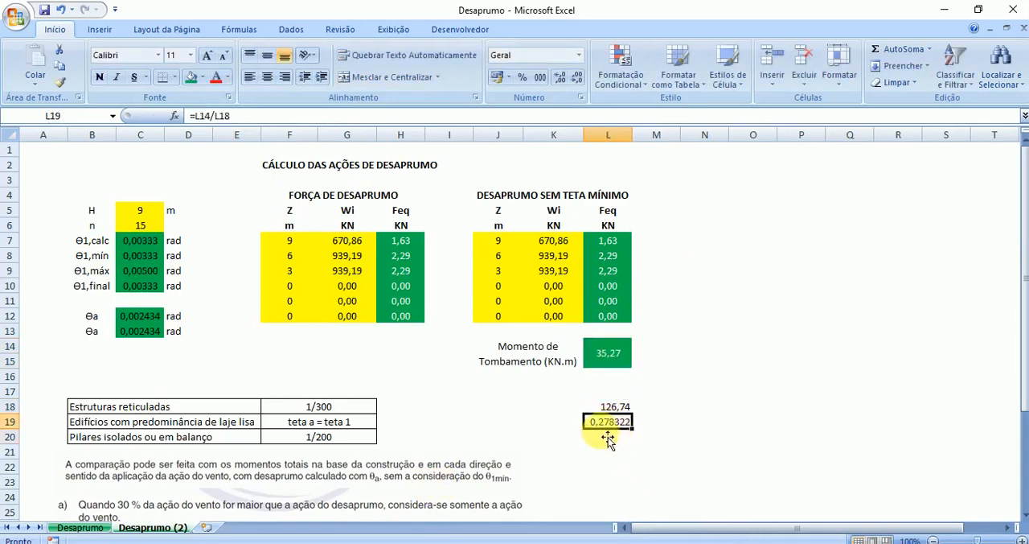
- Compare the overturning moment in L14 with the ratio in L19, and view the Desaprumo sheet for reference
click(602, 353)
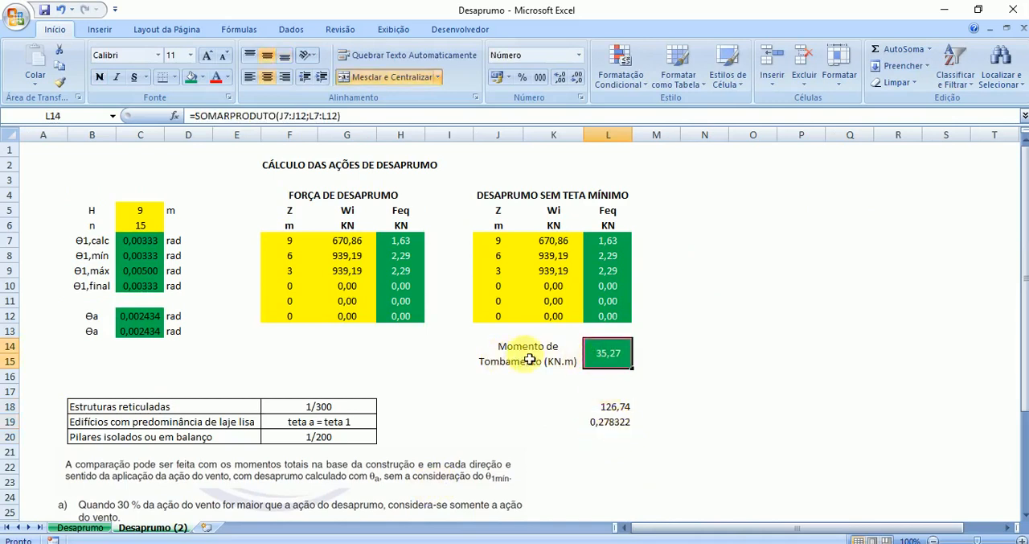
click(610, 425)
click(80, 527)
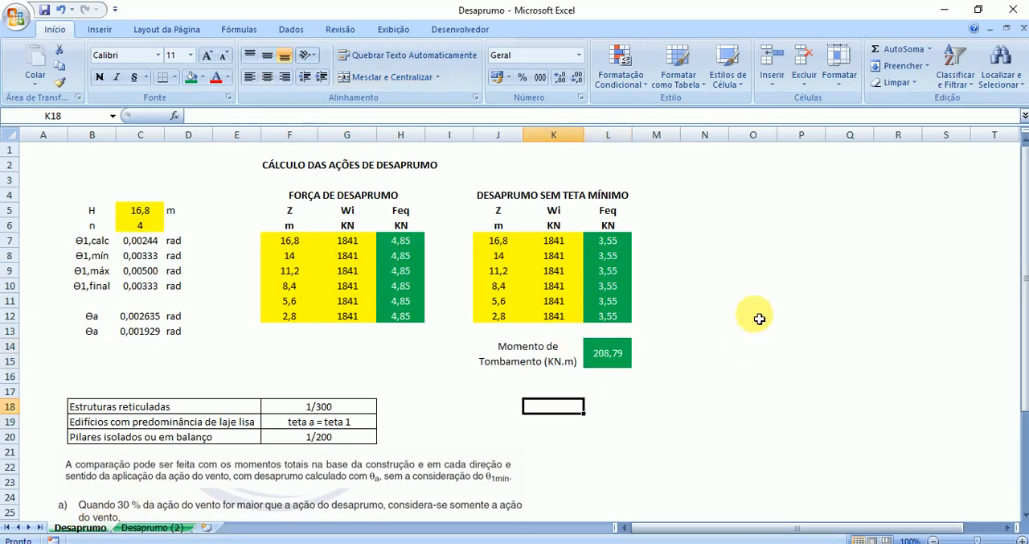
click(160, 527)
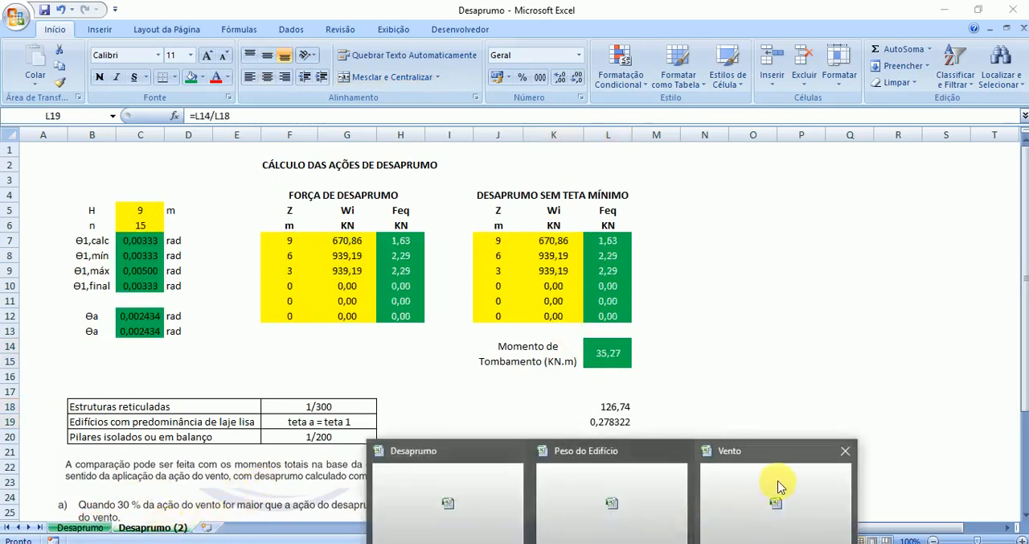
- Look up the Vento X overturning moment in the Vento workbook and enter it as 459,81 in L18 of the Desaprumo (2) sheet
click(781, 498)
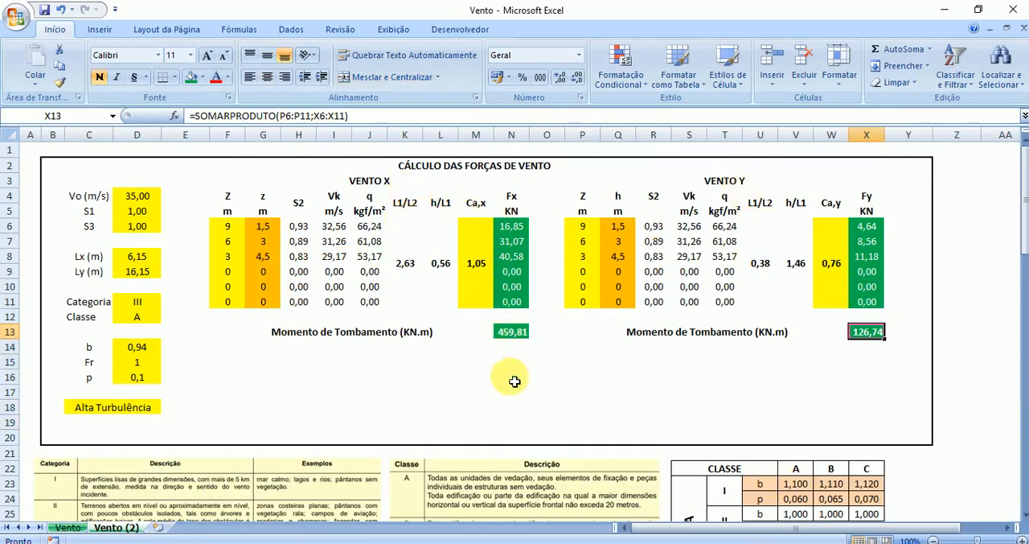
click(513, 333)
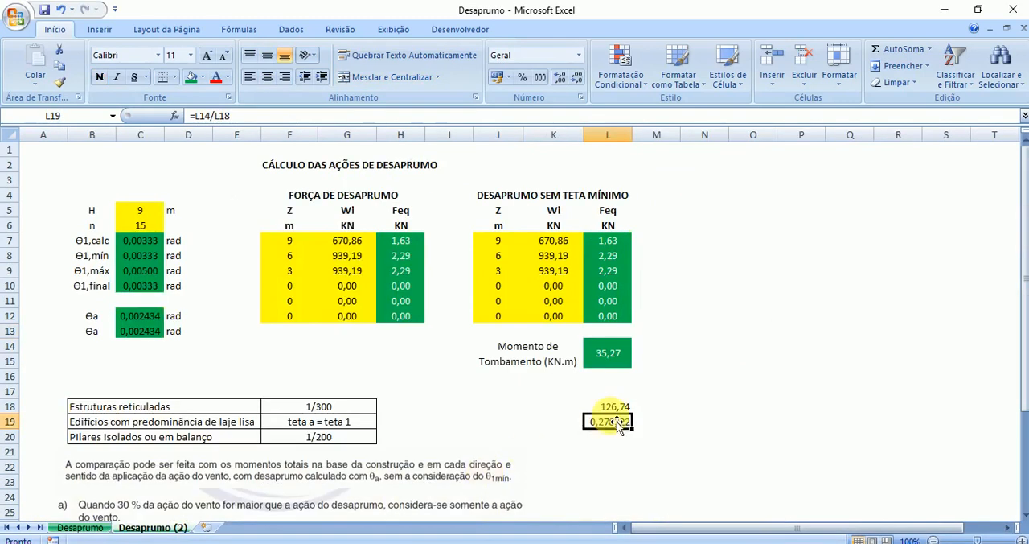
click(617, 406)
text(459,81)
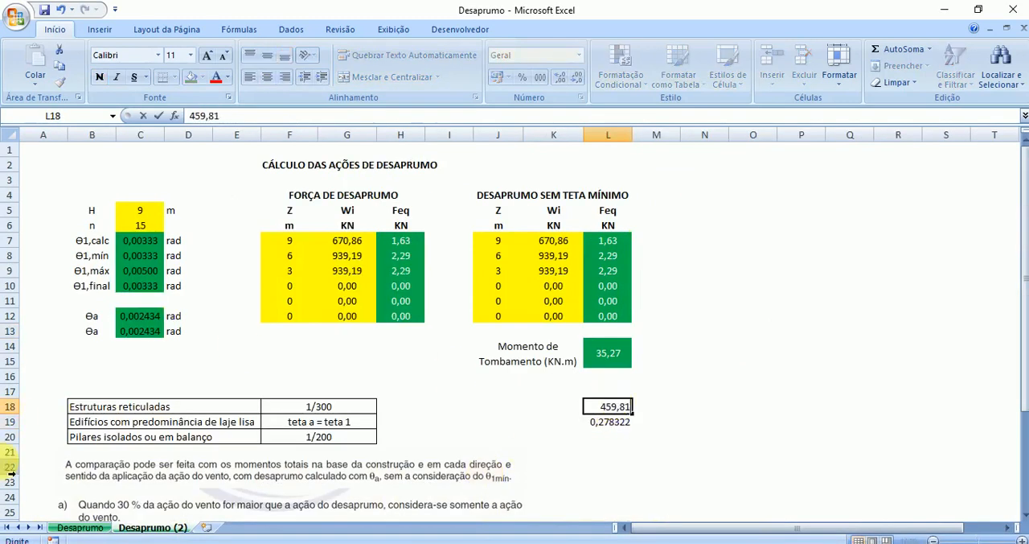
key(Return)
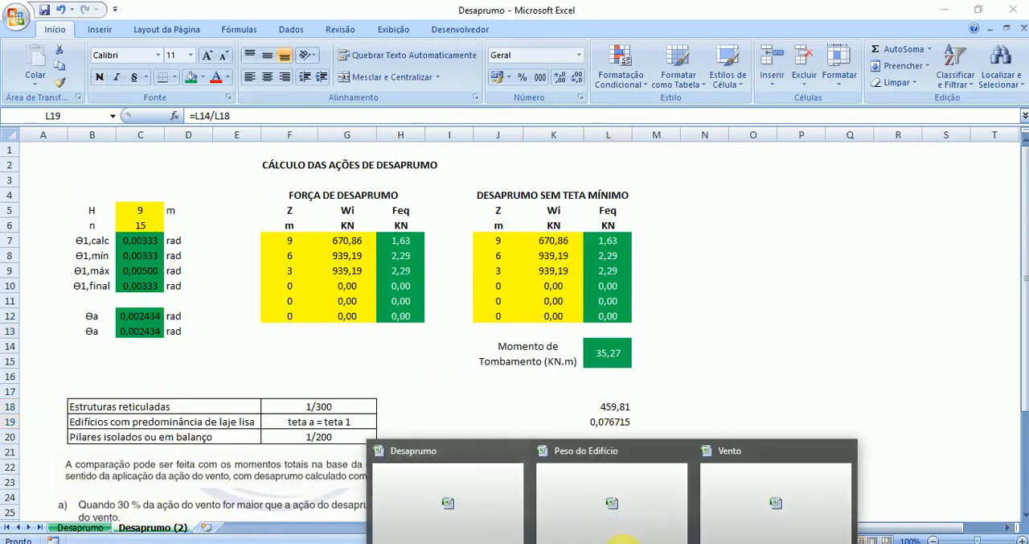
- Recheck the Vento X moment in the Vento workbook and read criteria a) to c) in Desaprumo (2) against the moment ratio in L19
click(749, 482)
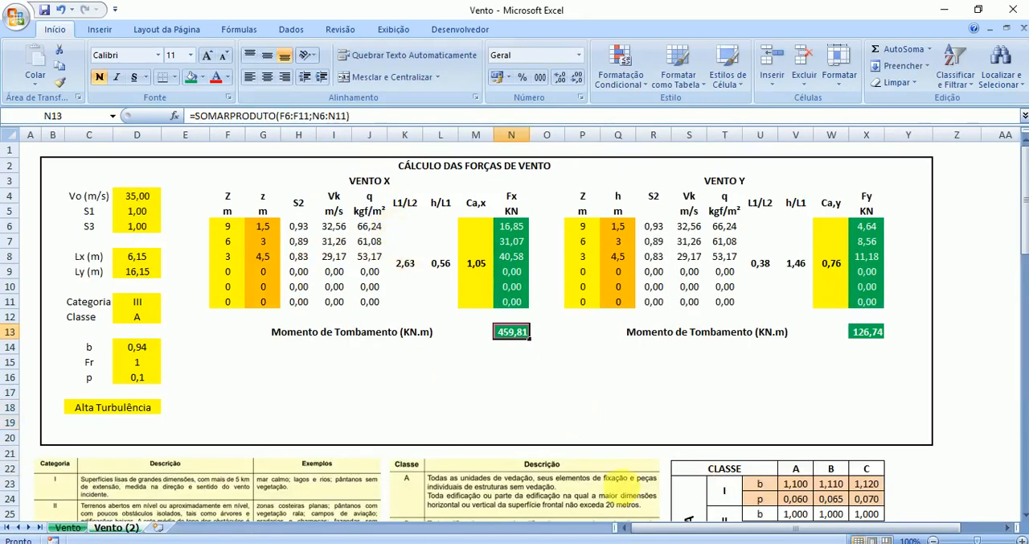
click(425, 471)
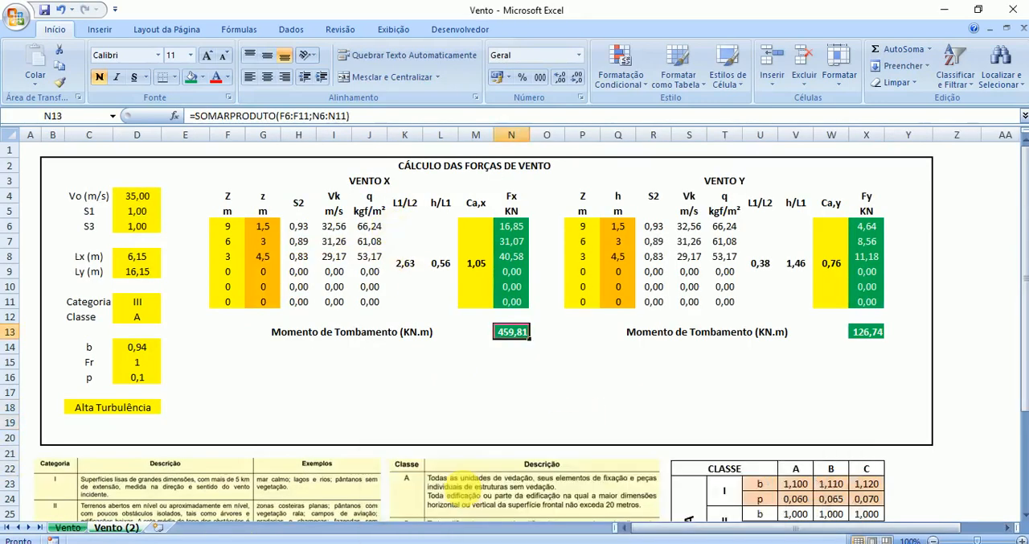
scroll(289, 402, down, 5)
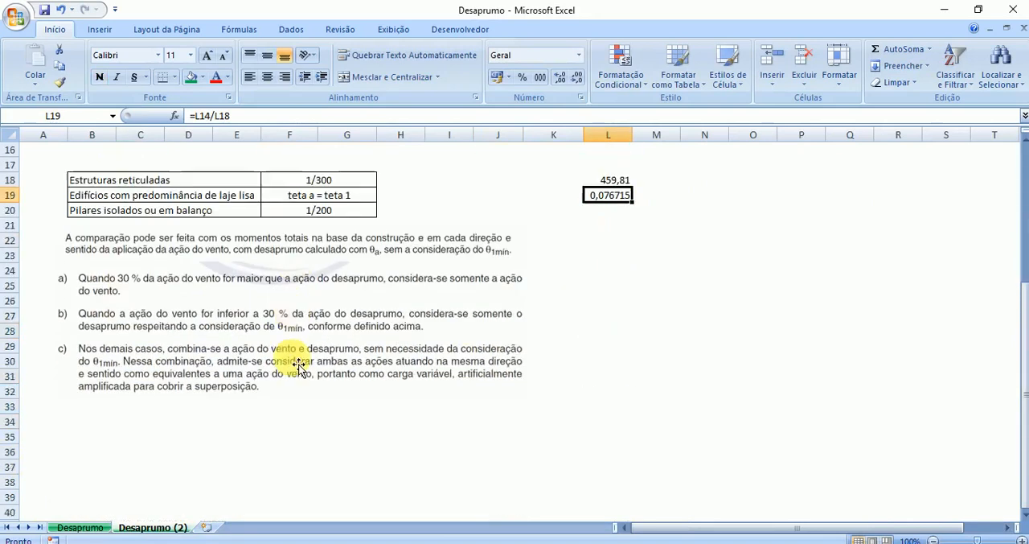
scroll(52, 334, up, 2)
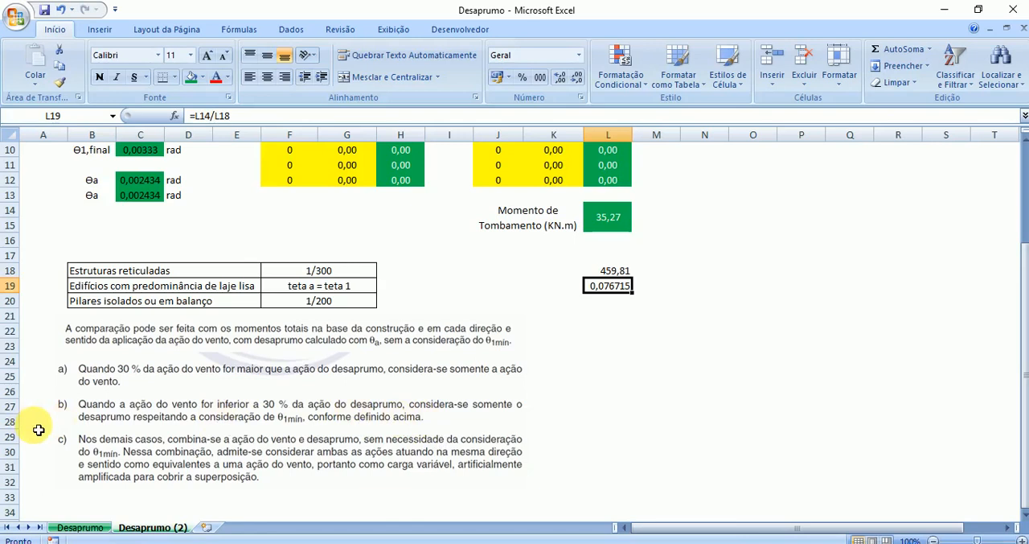
scroll(115, 470, down, 1)
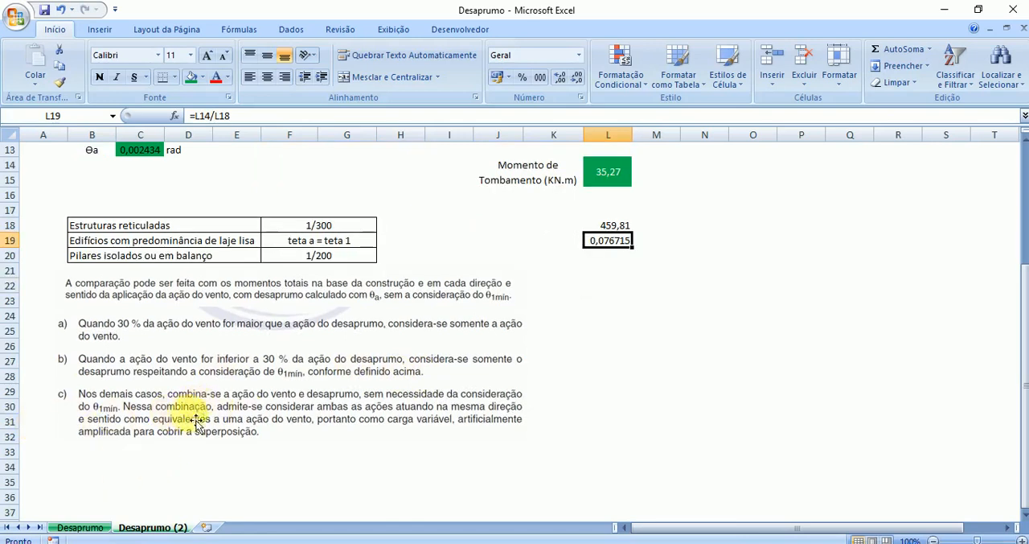
scroll(202, 441, up, 1)
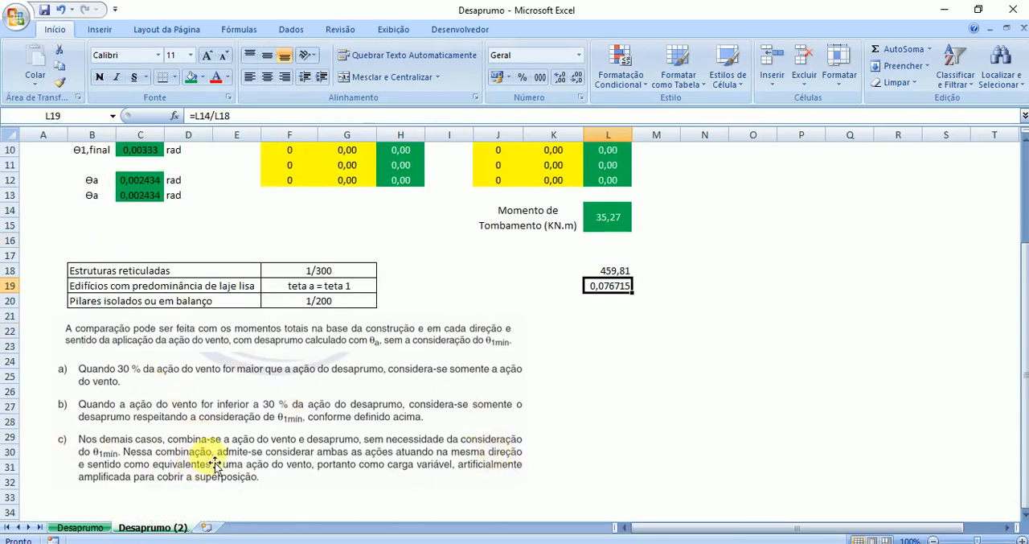
scroll(282, 418, up, 2)
click(603, 407)
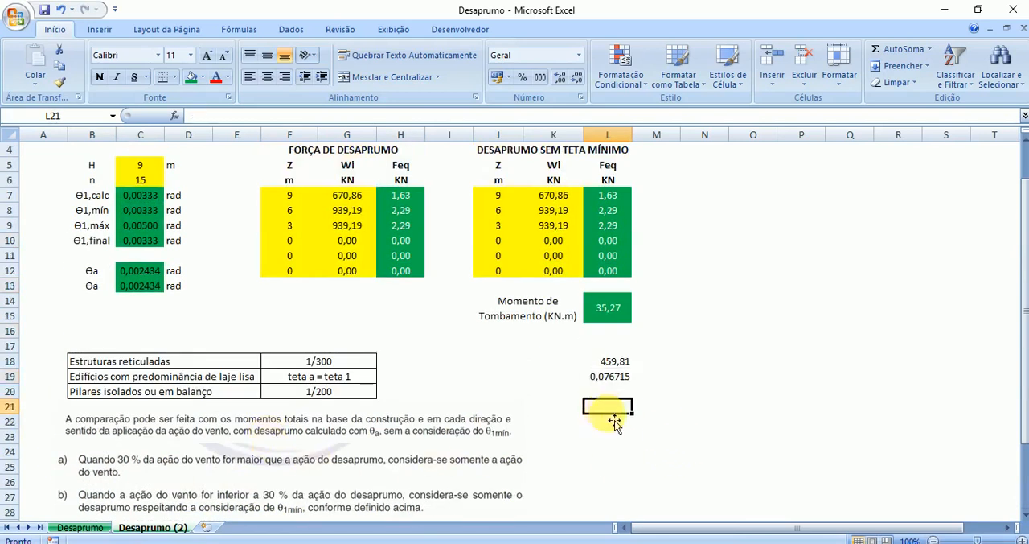
scroll(615, 424, up, 1)
click(613, 425)
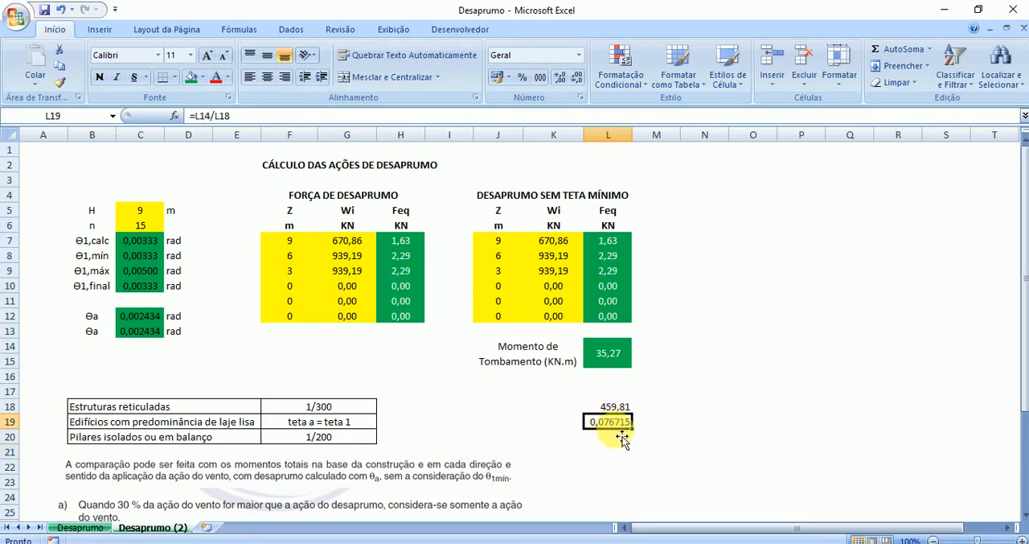
- Undo the last wind moment entry in L18 and review the L19 ratio against the 30 % wind criteria
click(60, 10)
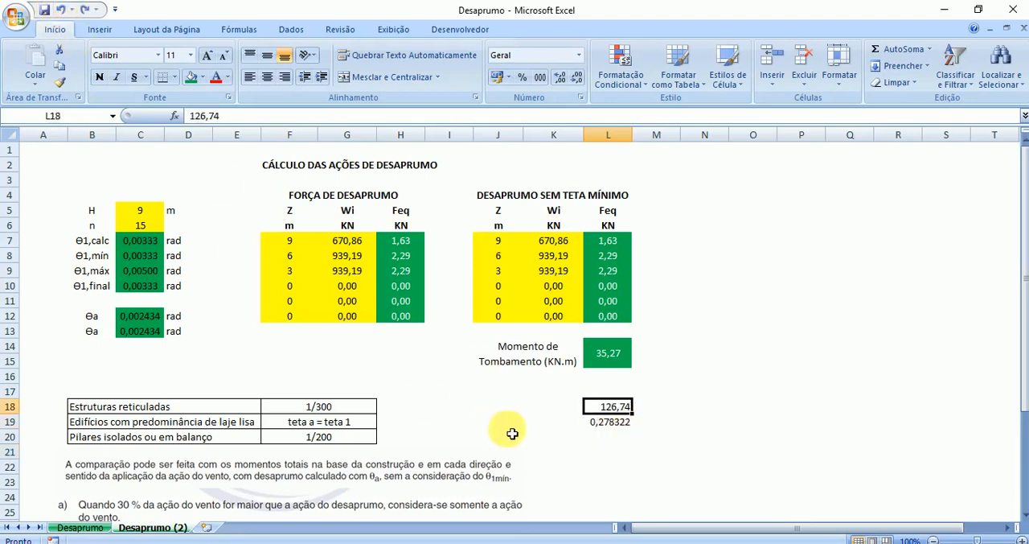
click(612, 424)
scroll(627, 479, down, 3)
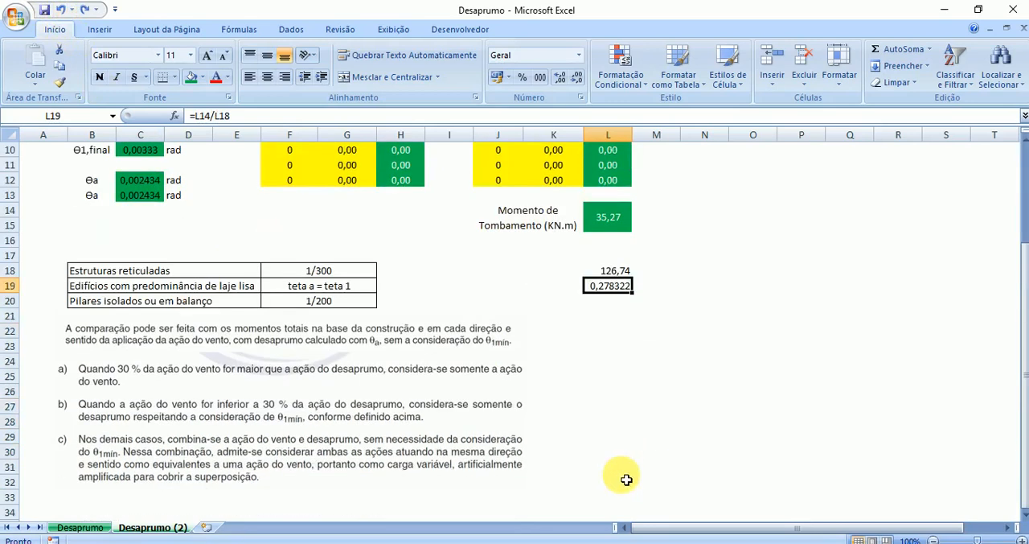